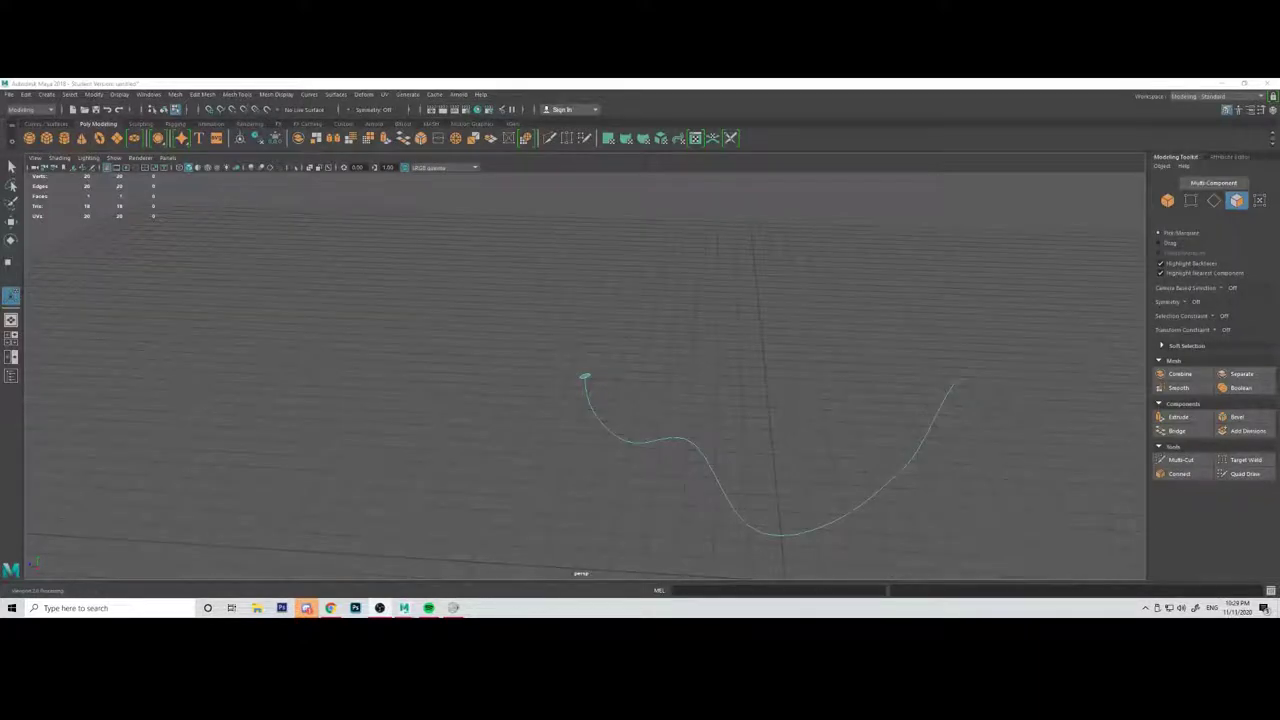
Step: Delete the existing wavy curve and the small disc at its end
{"action": "middle_click_drag", "start_coordinate": [700, 400], "coordinate": [360, 358], "text": "alt"}
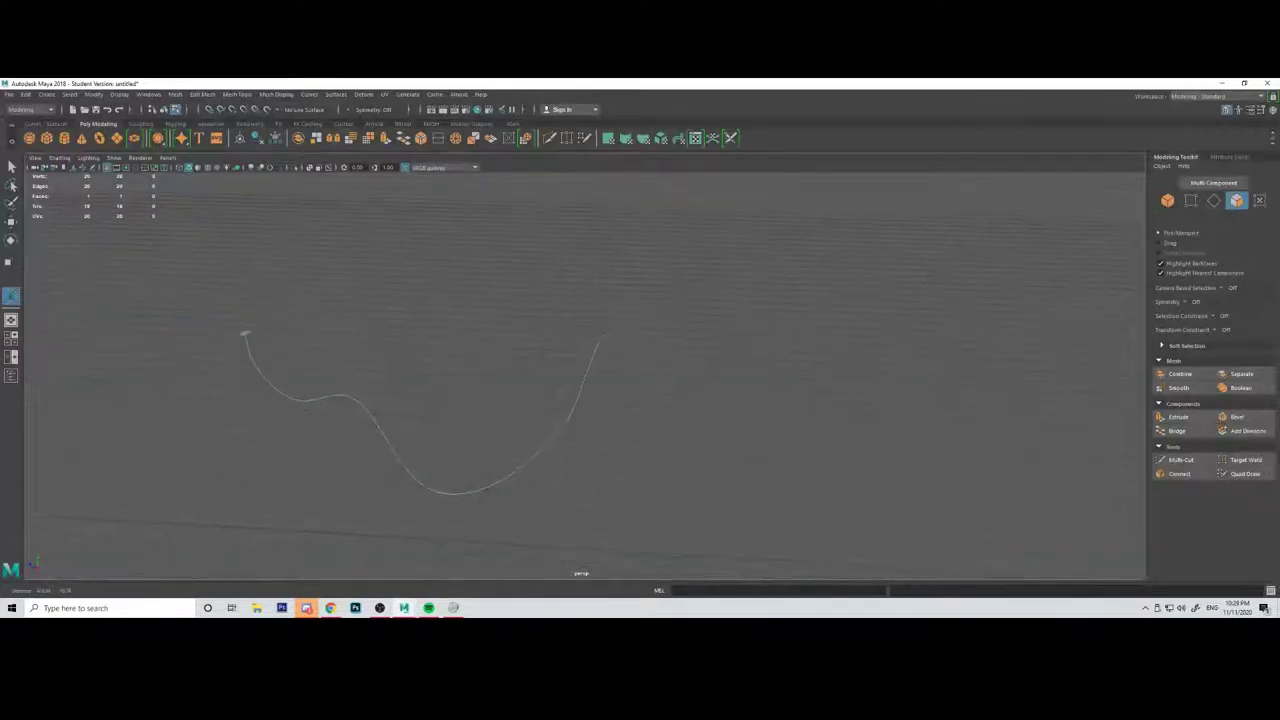
{"action": "left_click_drag", "start_coordinate": [360, 358], "coordinate": [378, 318], "text": "alt"}
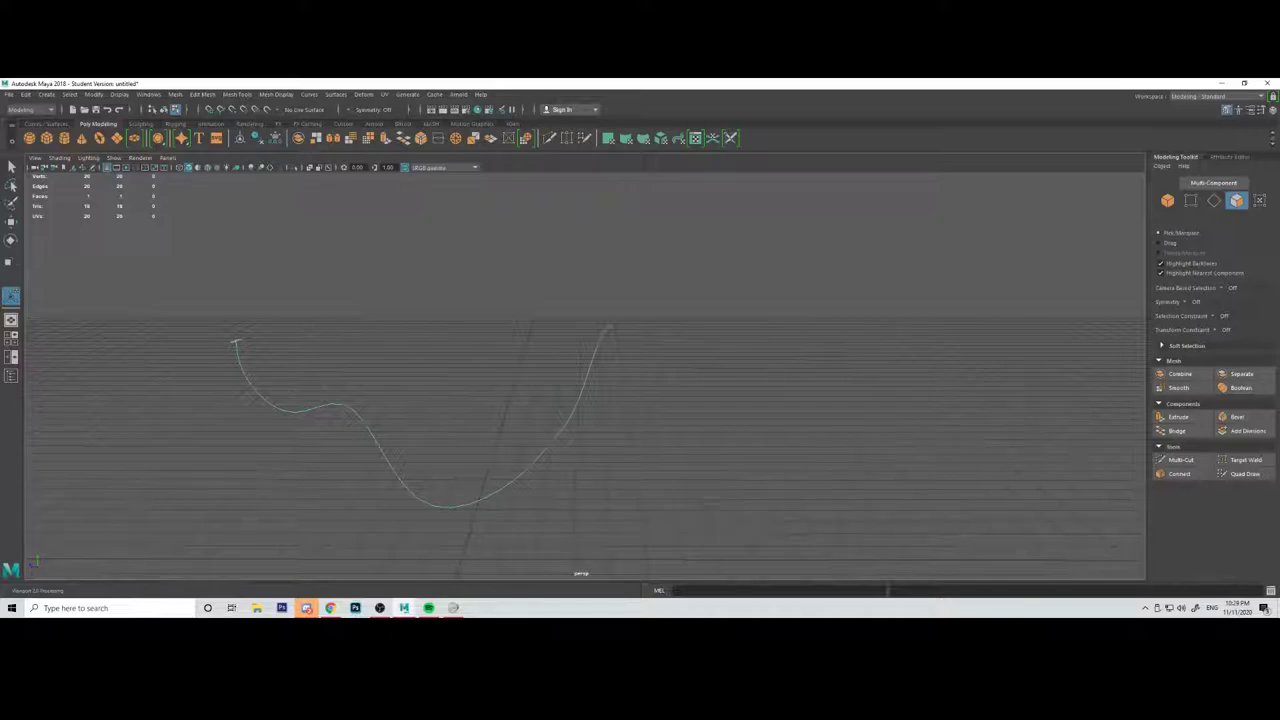
{"action": "scroll", "coordinate": [585, 375], "scroll_direction": "down", "scroll_amount": 3}
{"action": "left_click_drag", "start_coordinate": [305, 344], "coordinate": [586, 463]}
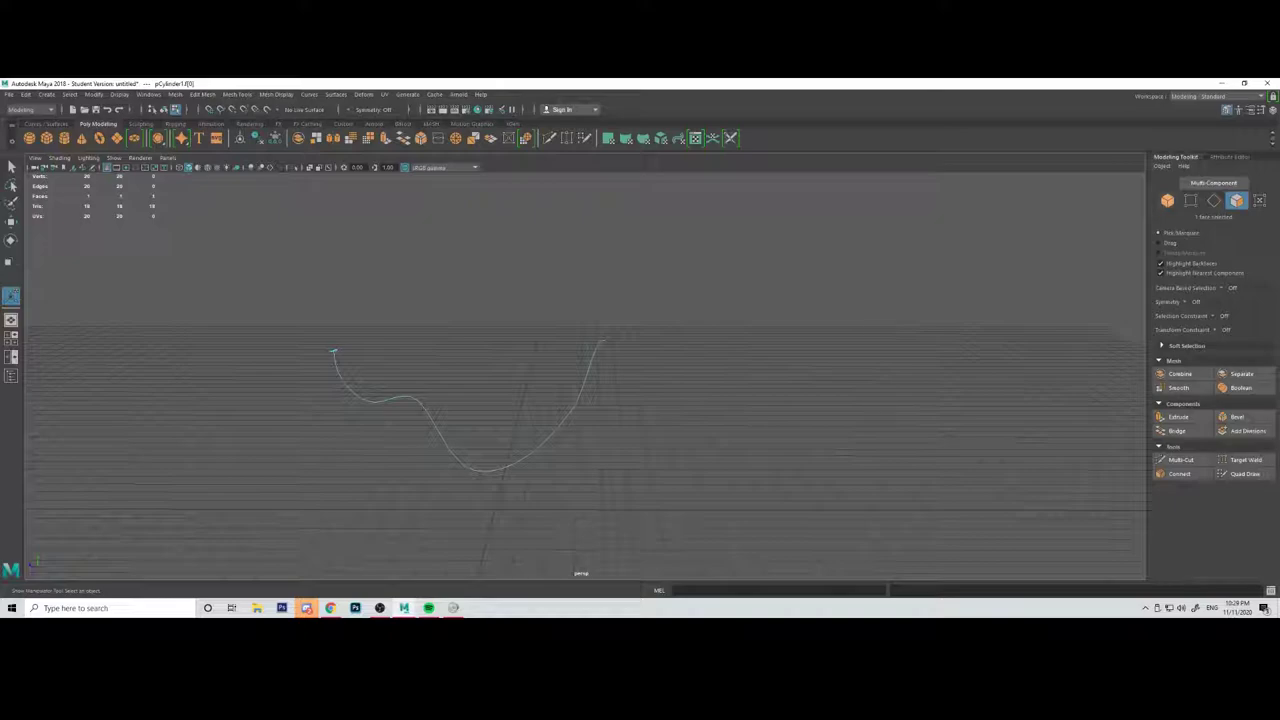
{"action": "left_click", "coordinate": [1167, 201]}
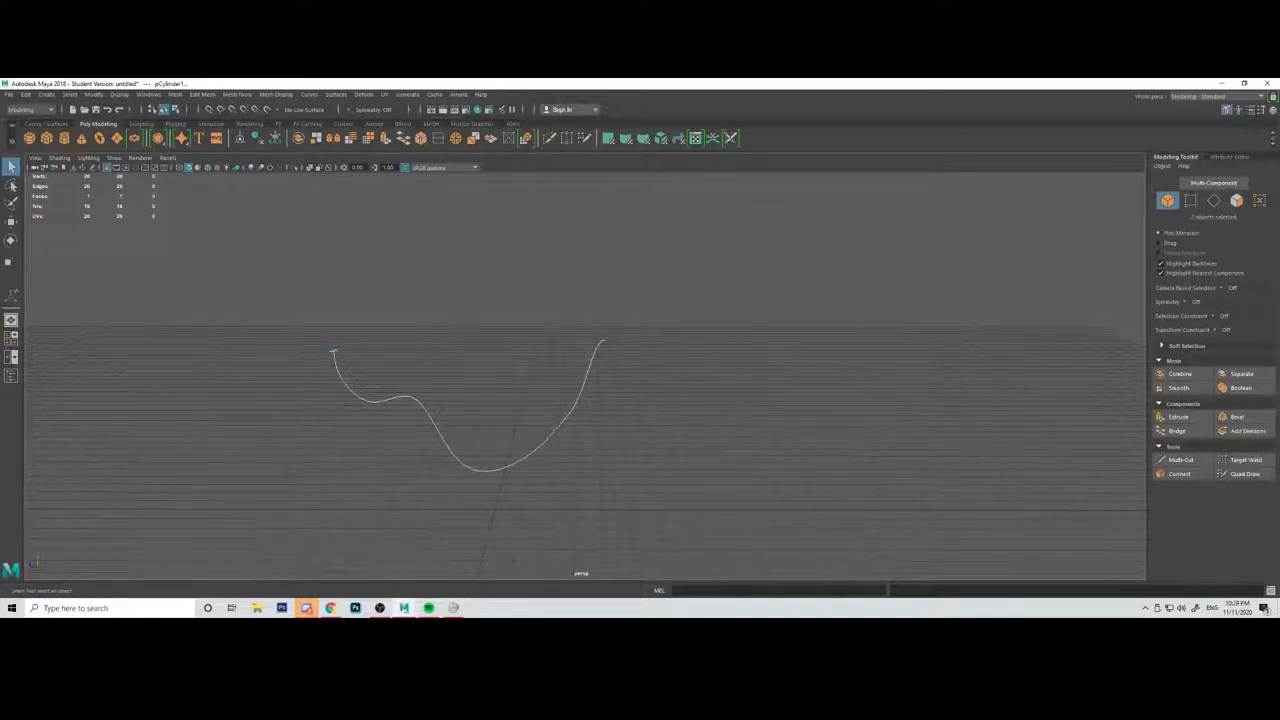
{"action": "key", "text": "Delete"}
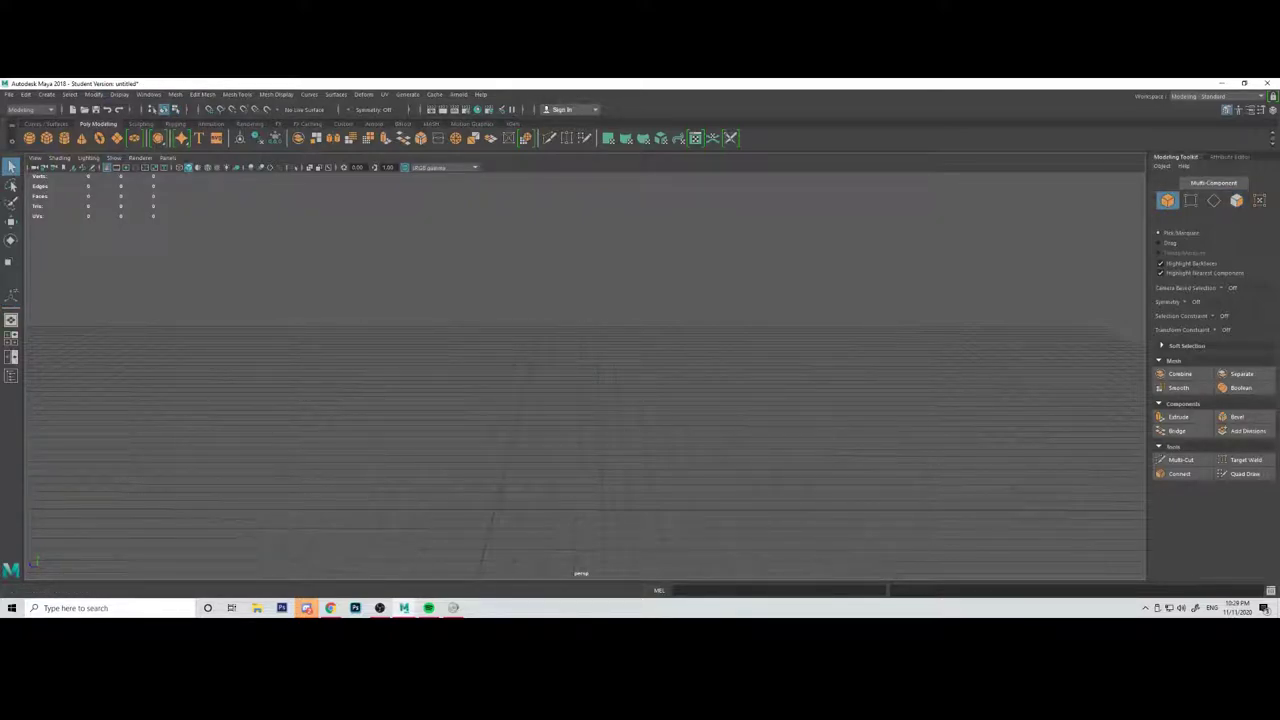
Step: Draw a U-shaped curve through six points in the side view with the EP Curve Tool
{"action": "key", "text": "space"}
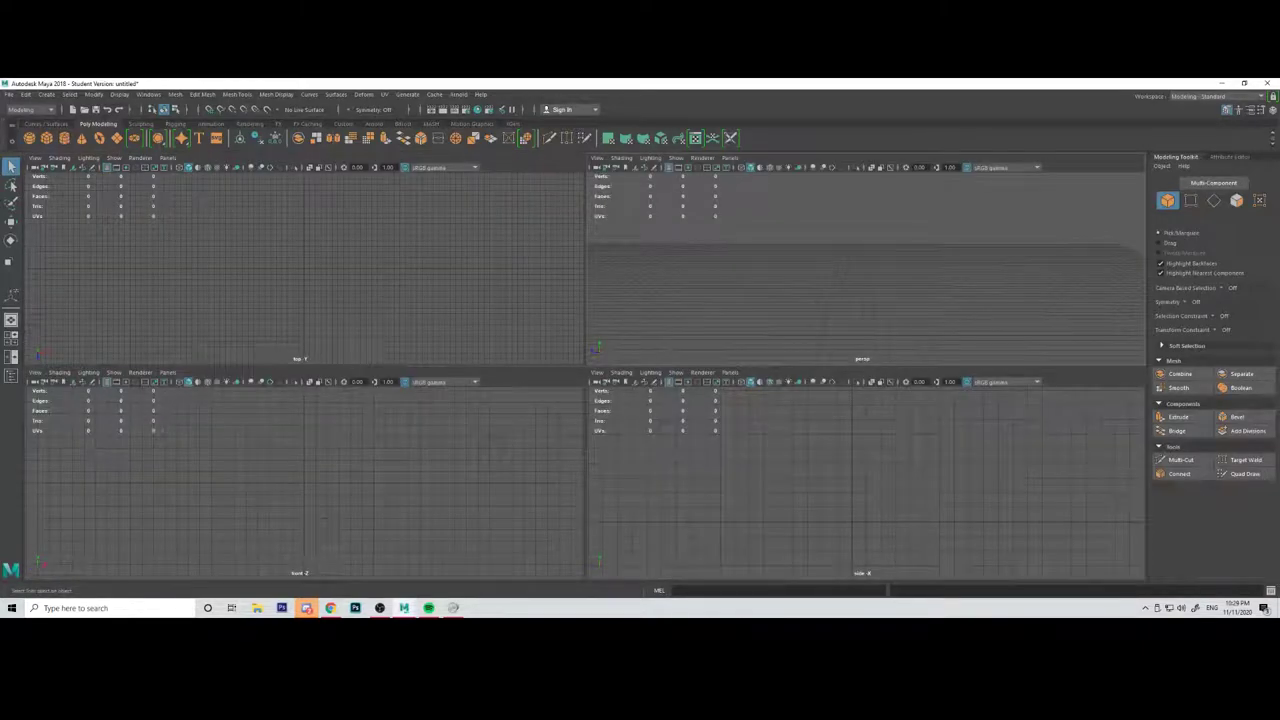
{"action": "key", "text": "space"}
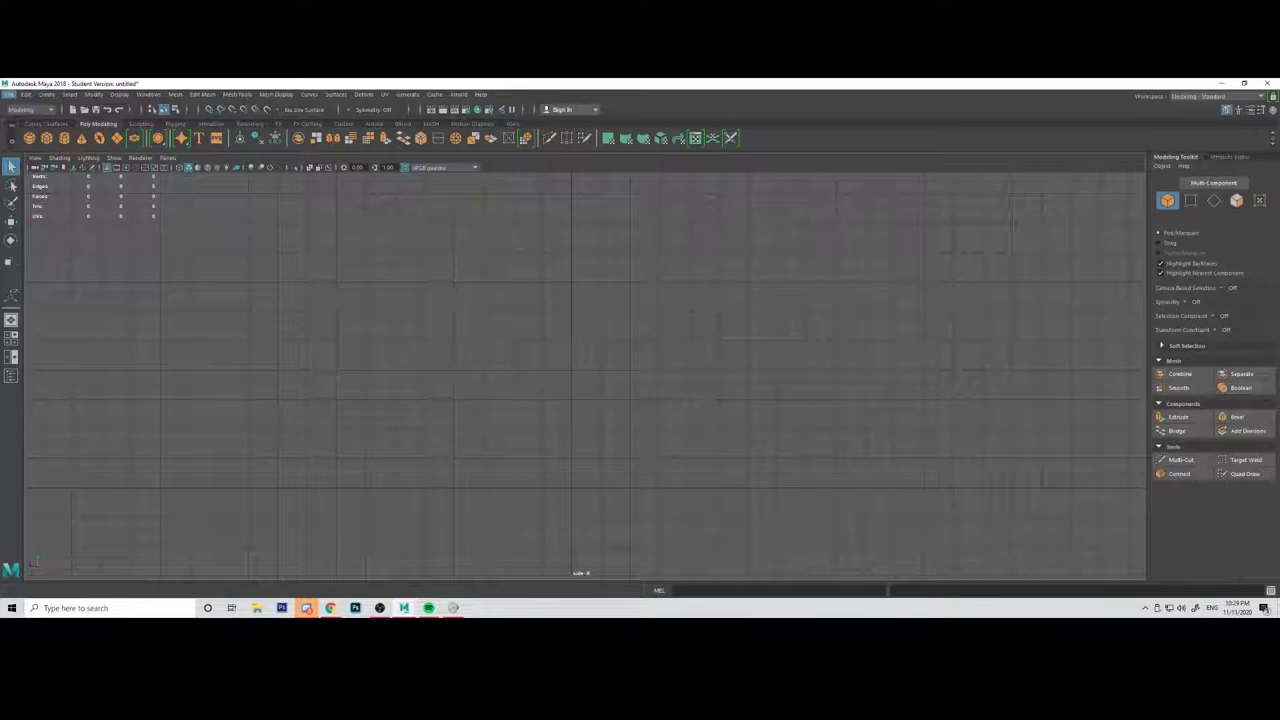
{"action": "left_click", "coordinate": [46, 94]}
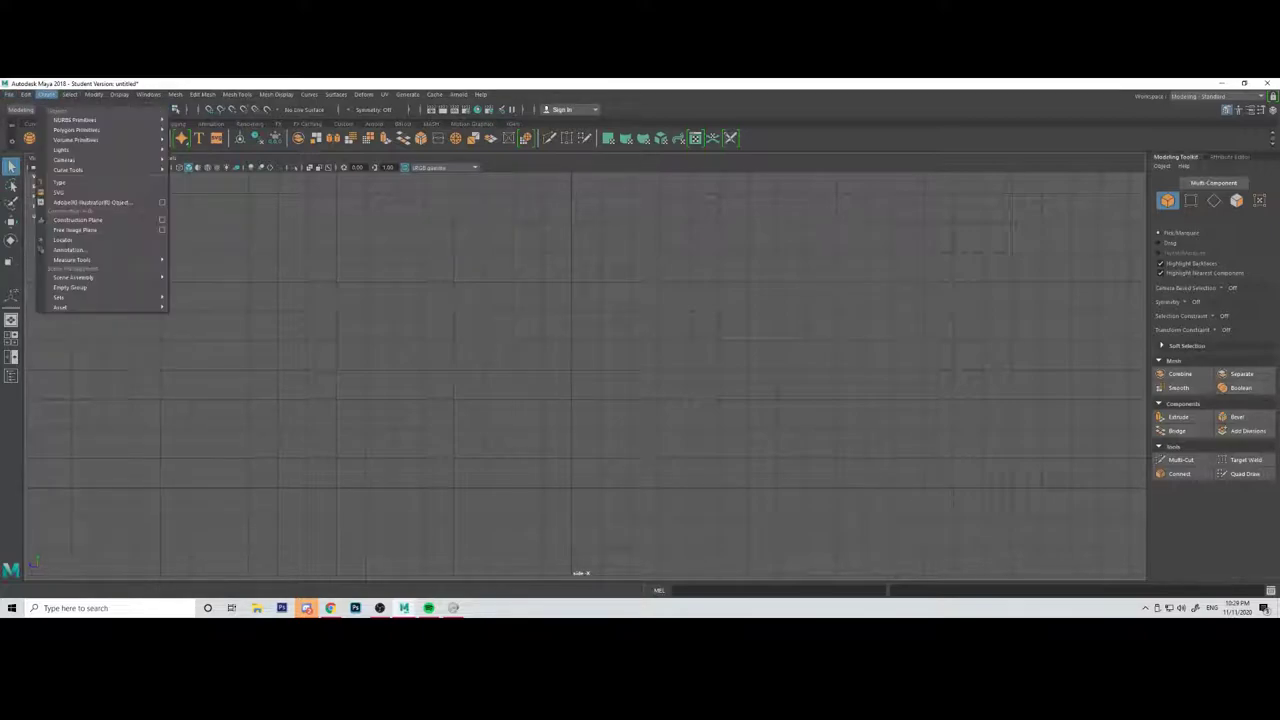
{"action": "mouse_move", "coordinate": [90, 170]}
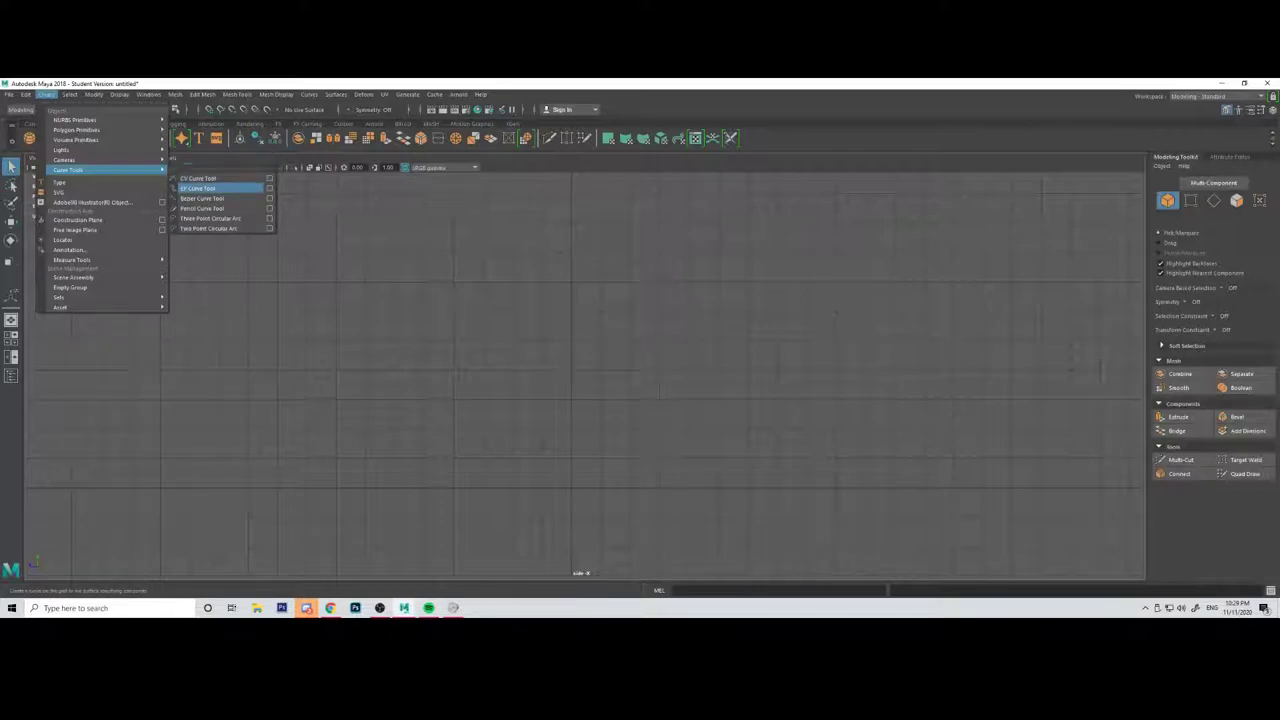
{"action": "left_click", "coordinate": [200, 188]}
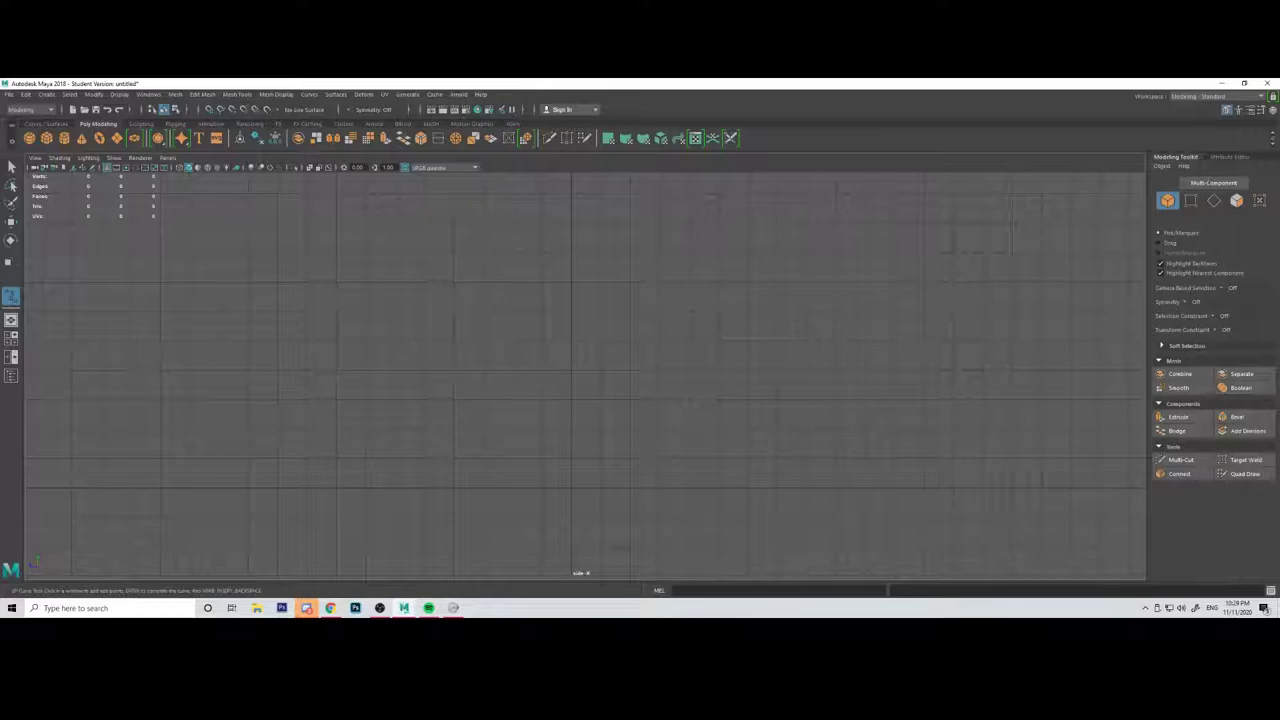
{"action": "left_click", "coordinate": [428, 287]}
{"action": "left_click", "coordinate": [457, 339]}
{"action": "left_click", "coordinate": [503, 379]}
{"action": "left_click", "coordinate": [584, 393]}
{"action": "left_click", "coordinate": [638, 347]}
{"action": "left_click", "coordinate": [681, 287]}
{"action": "key", "text": "q"}
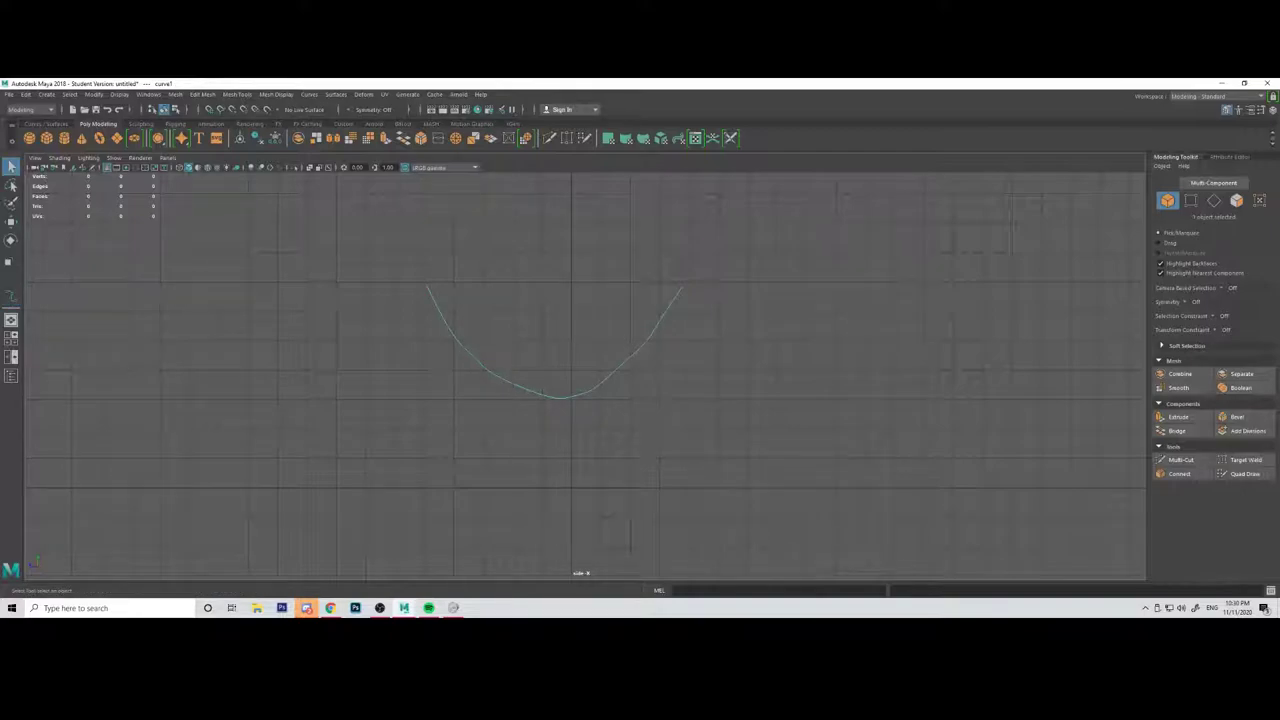
Step: Reshape the lower part of the curve by moving its control vertices to deepen and round the dip
{"action": "key", "text": "F8"}
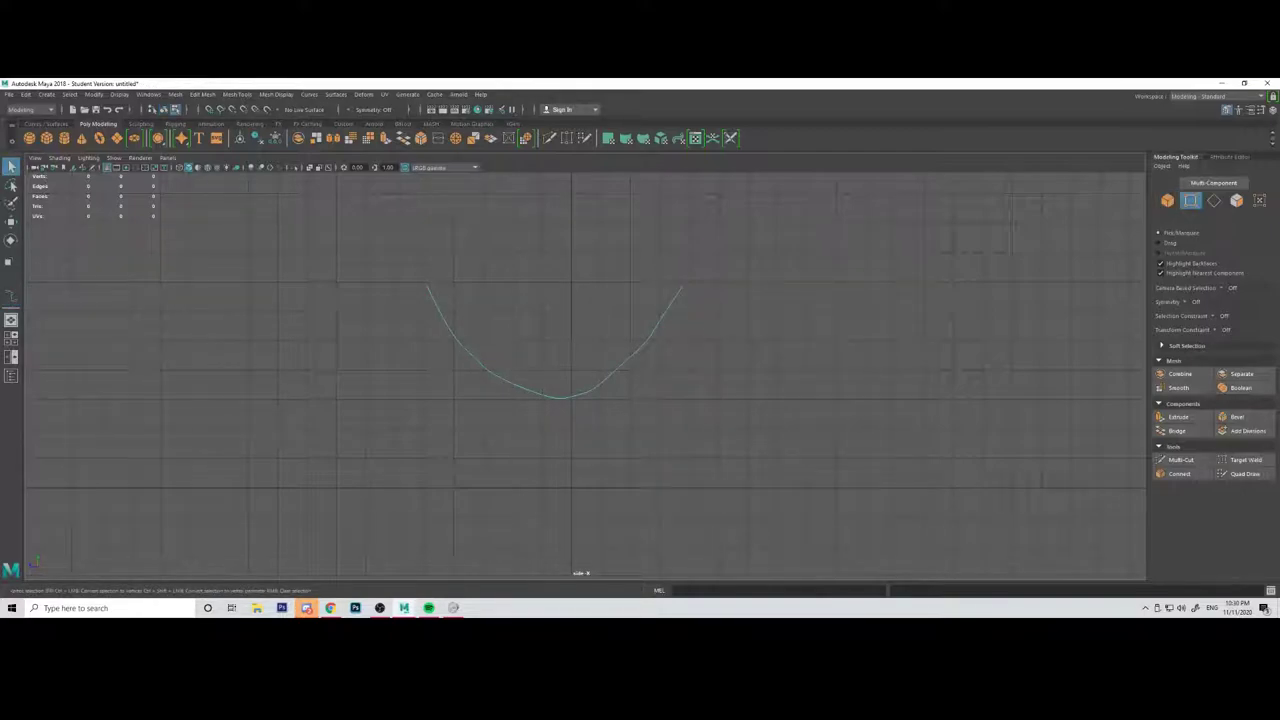
{"action": "left_click", "coordinate": [453, 341]}
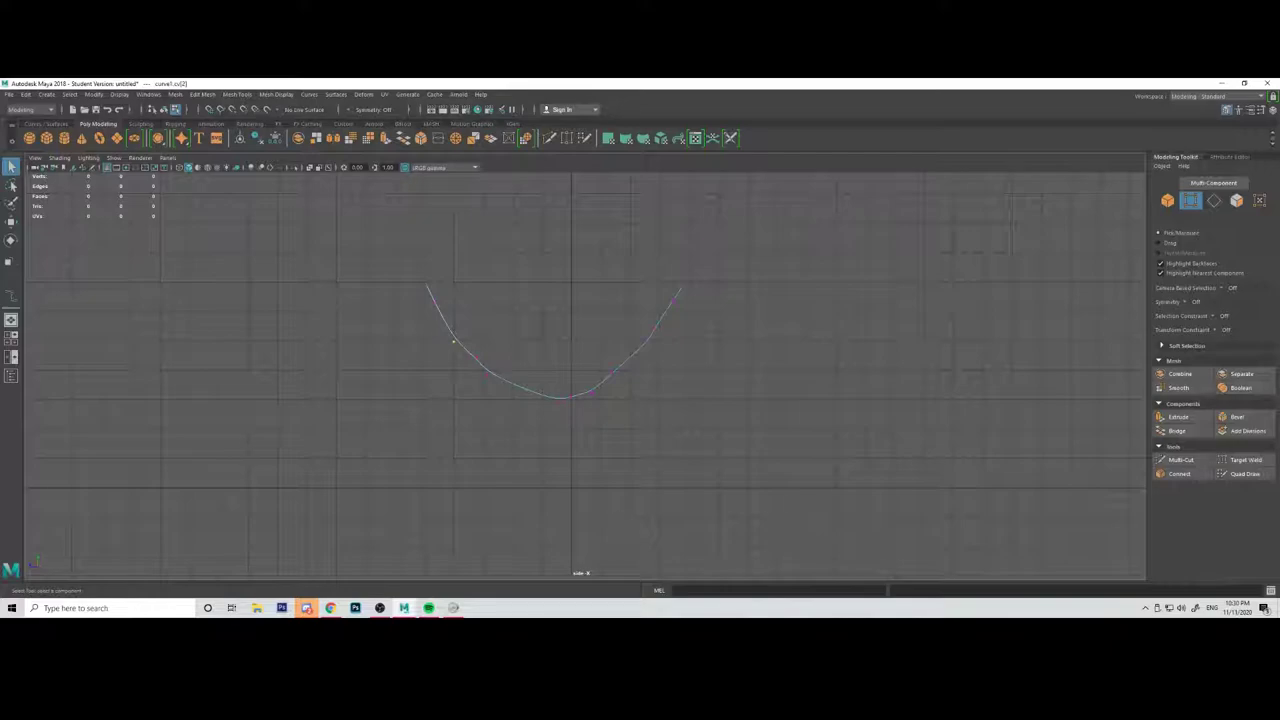
{"action": "key", "text": "w"}
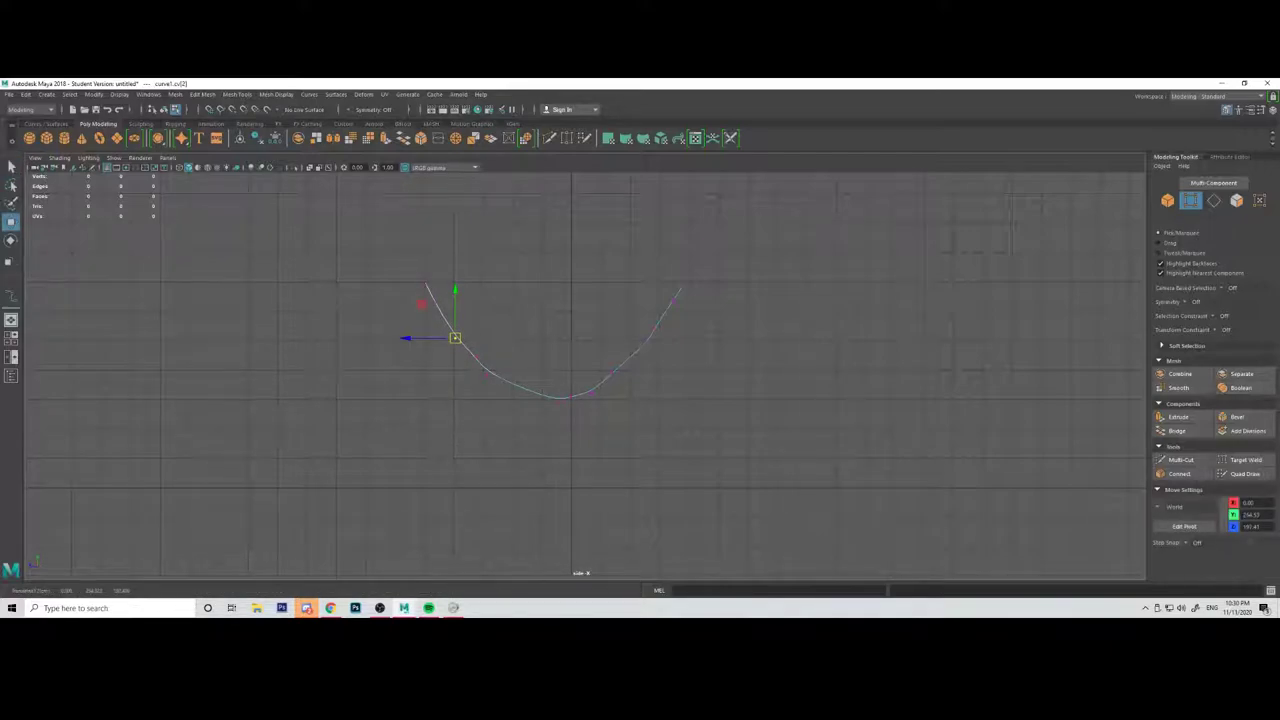
{"action": "left_click", "coordinate": [481, 364]}
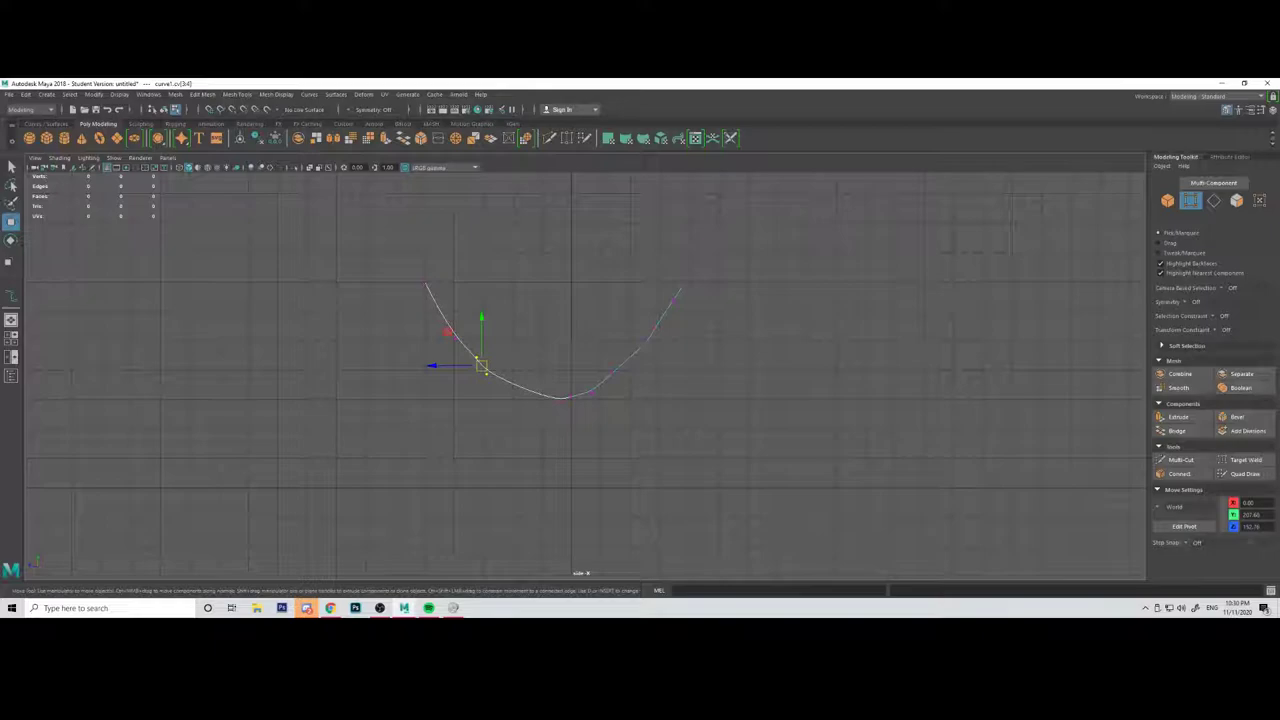
{"action": "left_click_drag", "start_coordinate": [545, 384], "coordinate": [617, 385]}
{"action": "left_click", "coordinate": [591, 393]}
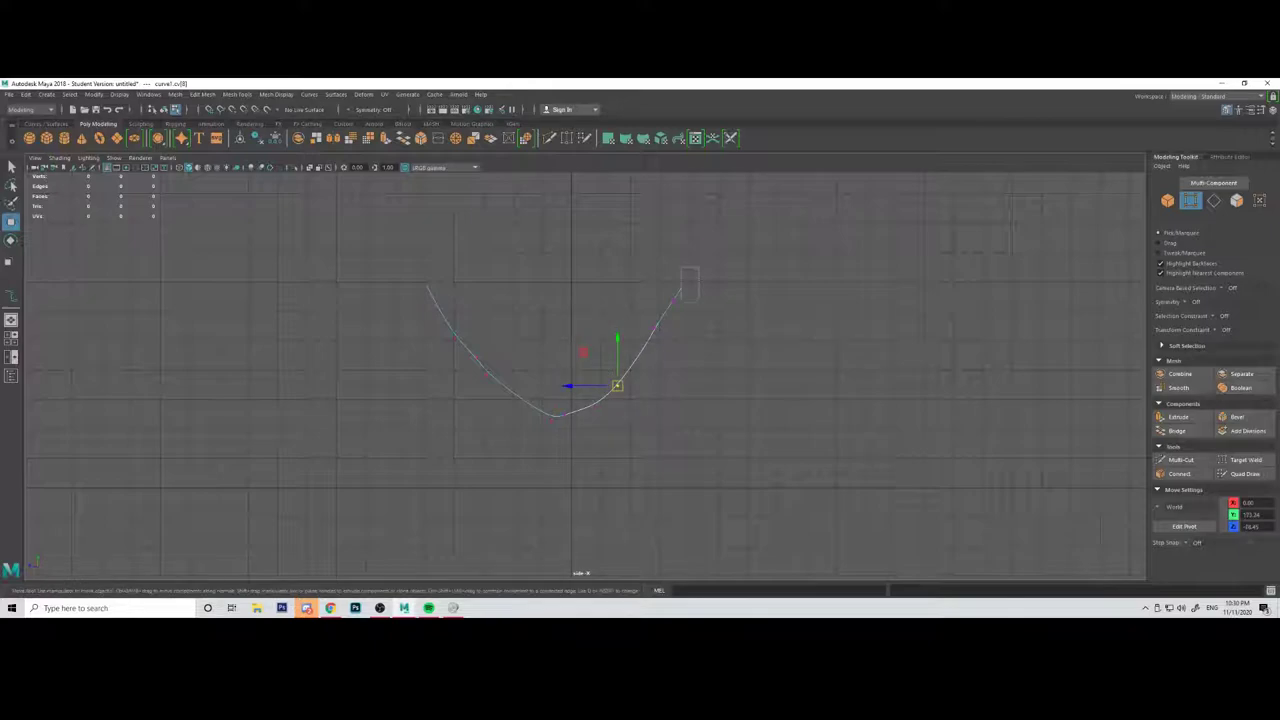
Step: Move both end control vertices of the curve outward and shift the lowest one toward the vertical axis
{"action": "left_click_drag", "start_coordinate": [681, 302], "coordinate": [646, 286]}
{"action": "left_click_drag", "start_coordinate": [438, 265], "coordinate": [366, 283]}
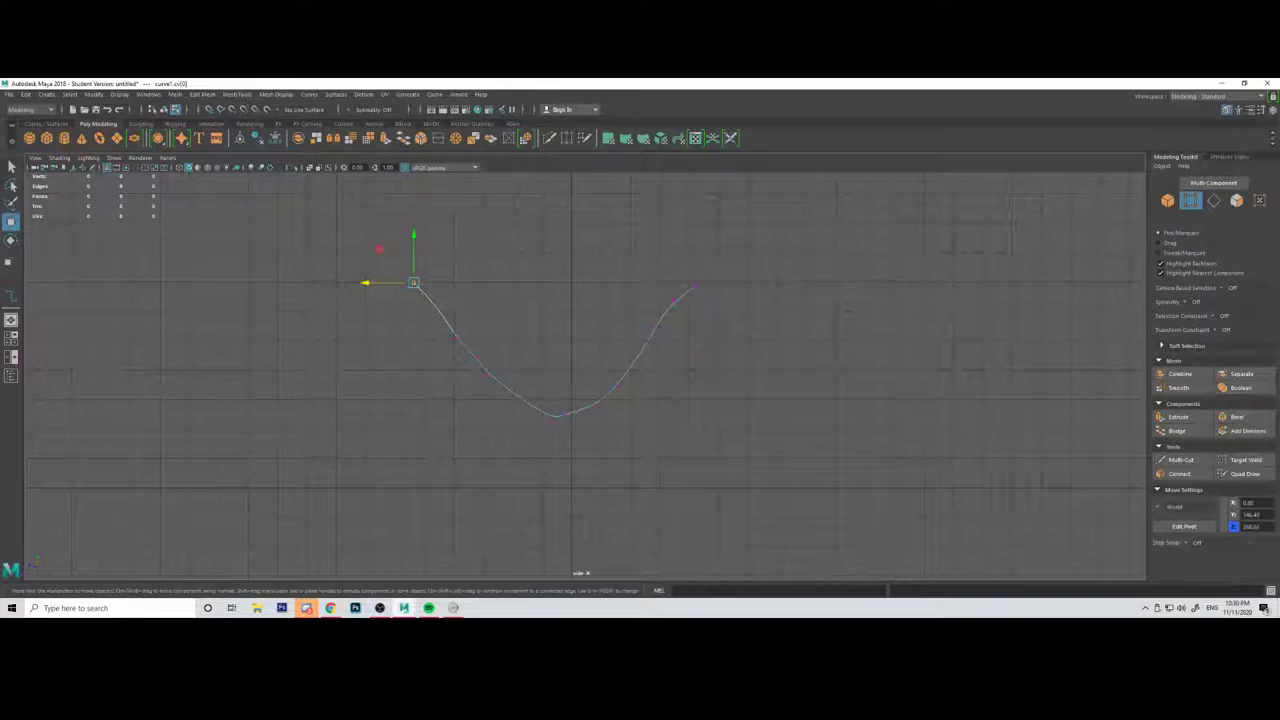
{"action": "left_click", "coordinate": [374, 312]}
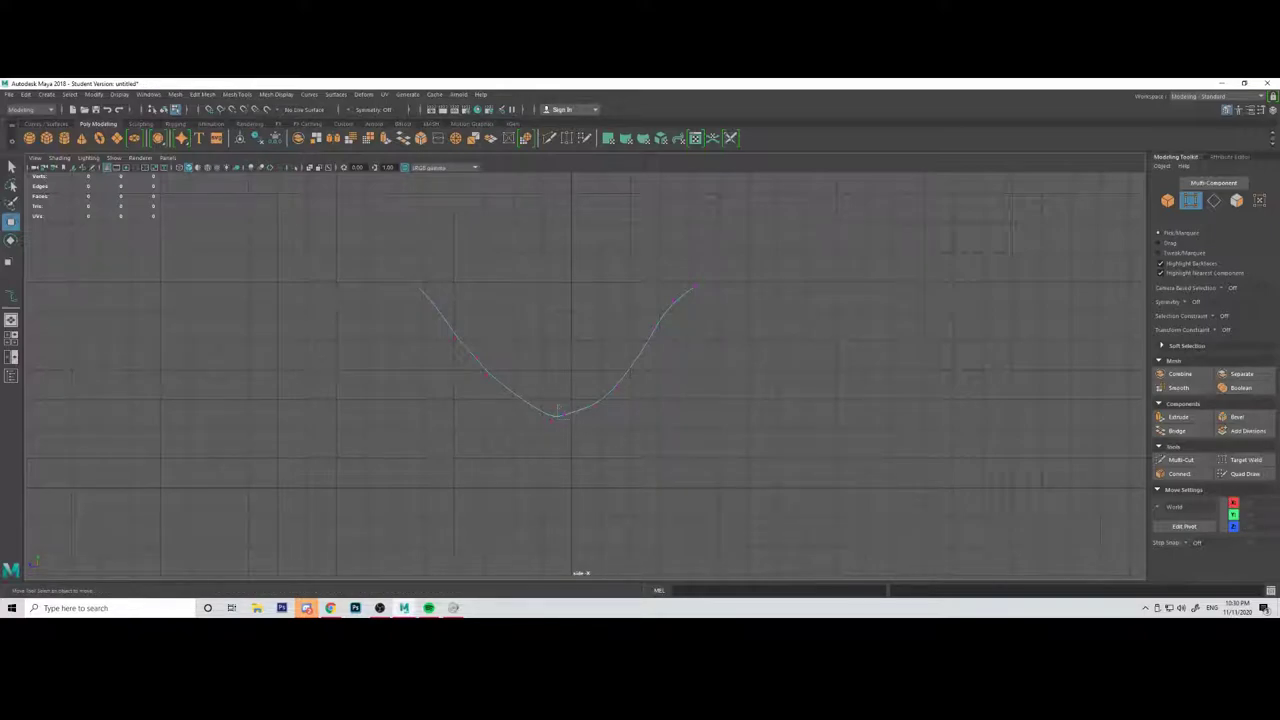
{"action": "left_click", "coordinate": [558, 410]}
{"action": "left_click_drag", "start_coordinate": [560, 409], "coordinate": [569, 420]}
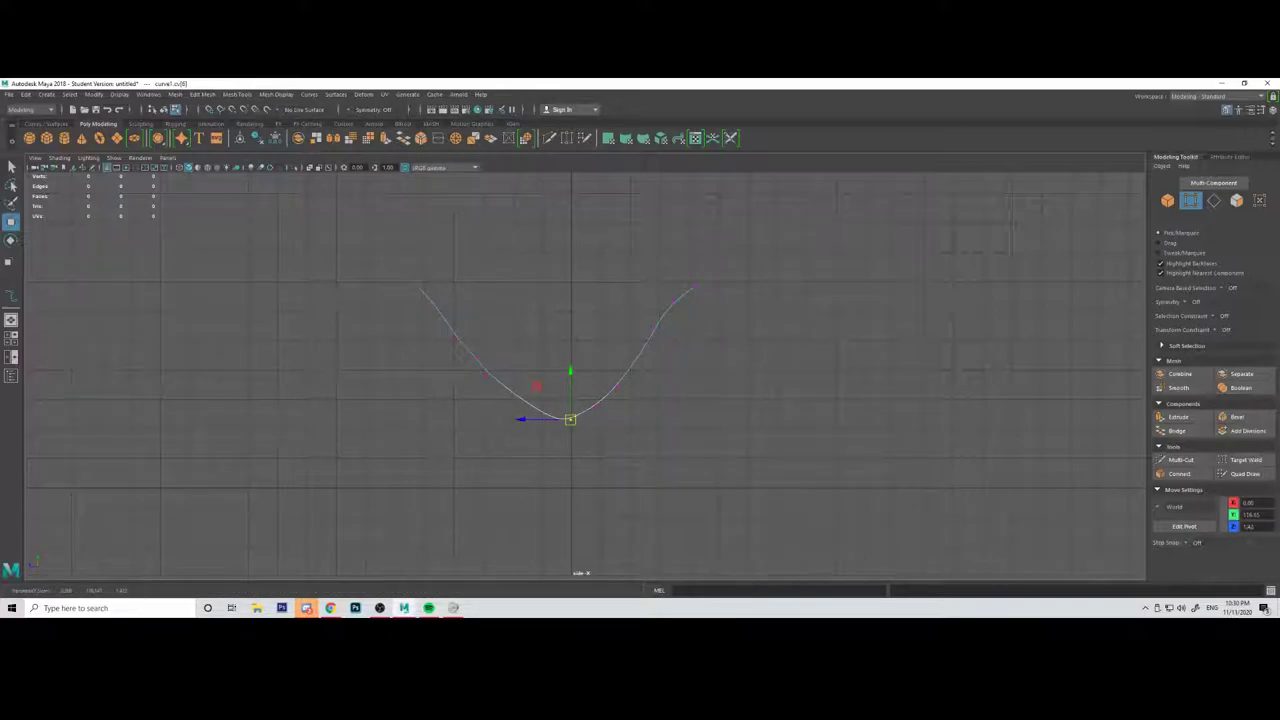
{"action": "left_click", "coordinate": [612, 432]}
{"action": "left_click", "coordinate": [1168, 201]}
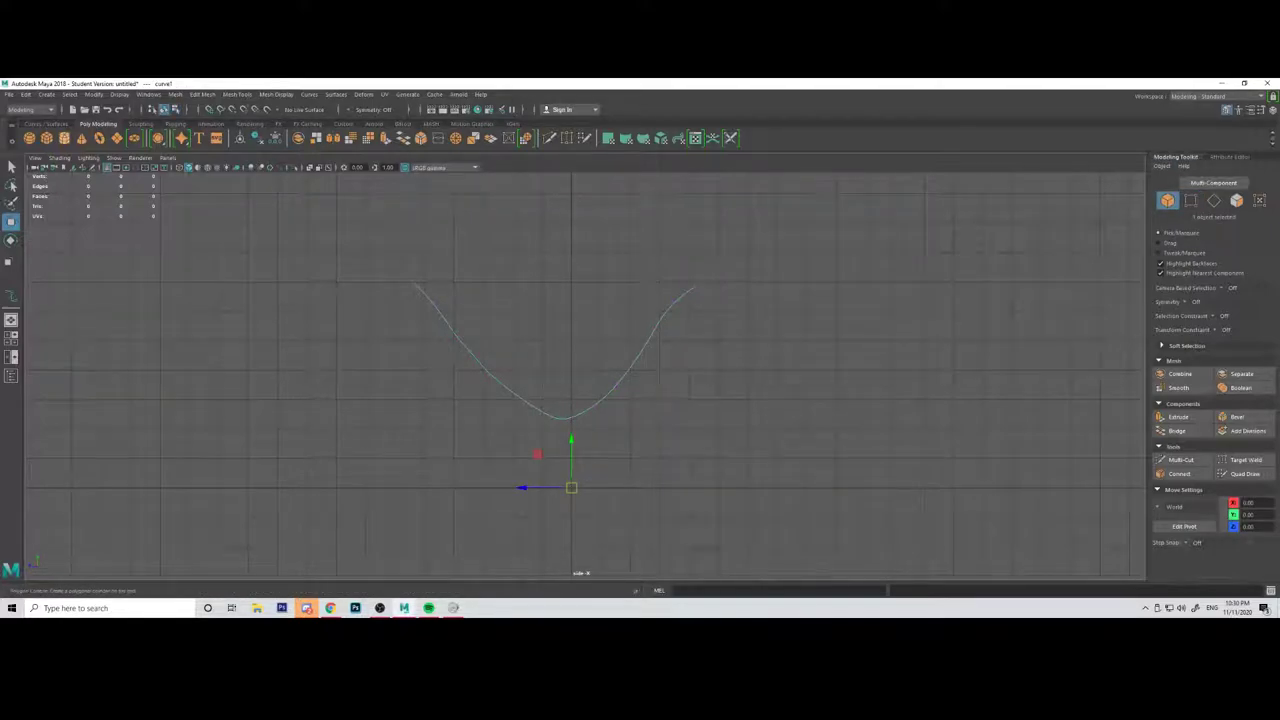
Step: Create a polygon cylinder at the origin and scale it uniformly to about 22.12
{"action": "left_click", "coordinate": [64, 138]}
{"action": "key", "text": "r"}
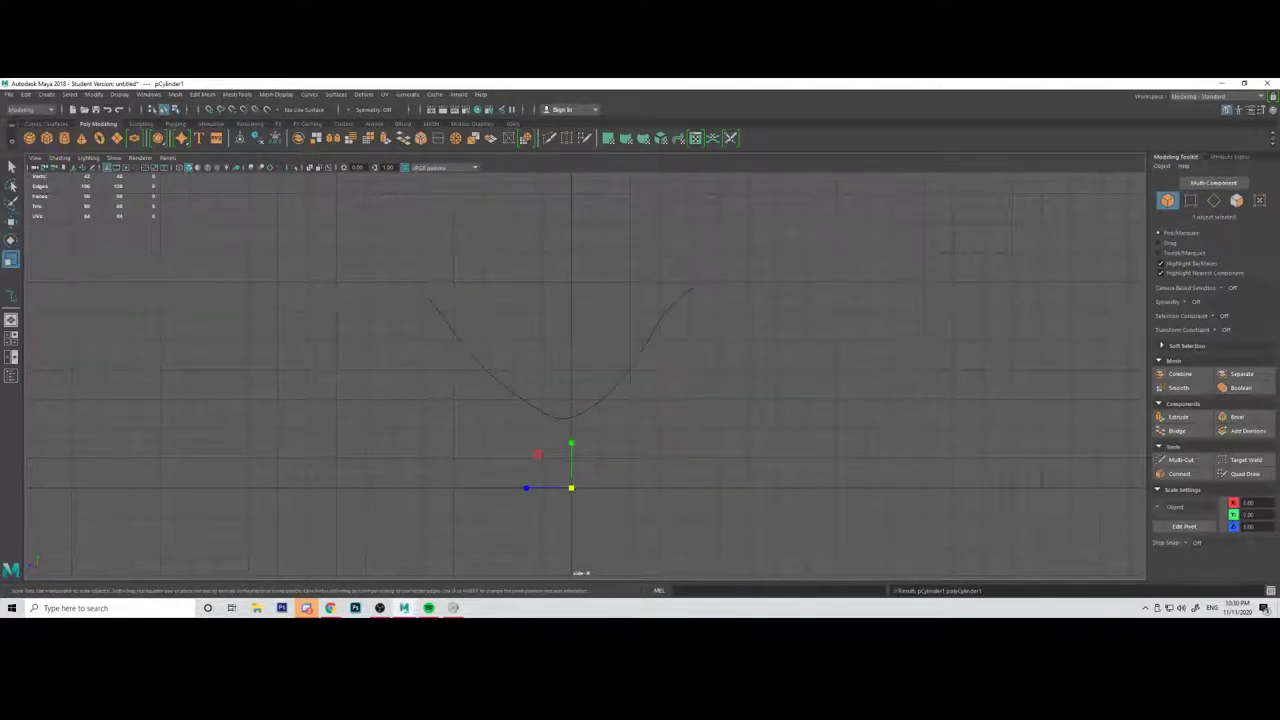
{"action": "left_click_drag", "start_coordinate": [571, 488], "coordinate": [800, 488]}
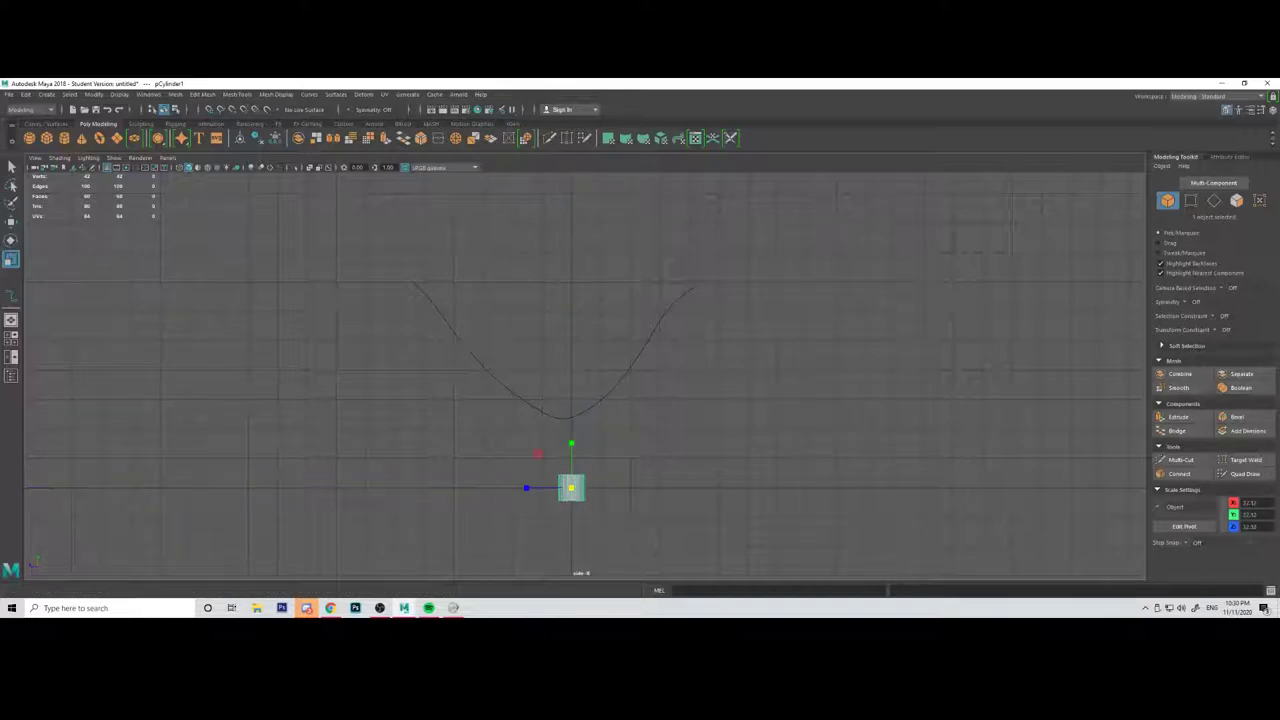
Step: Delete the cylinder's side and bottom faces, keeping only the top cap
{"action": "left_click", "coordinate": [1237, 201]}
{"action": "left_click_drag", "start_coordinate": [634, 541], "coordinate": [526, 487]}
{"action": "key", "text": "Delete"}
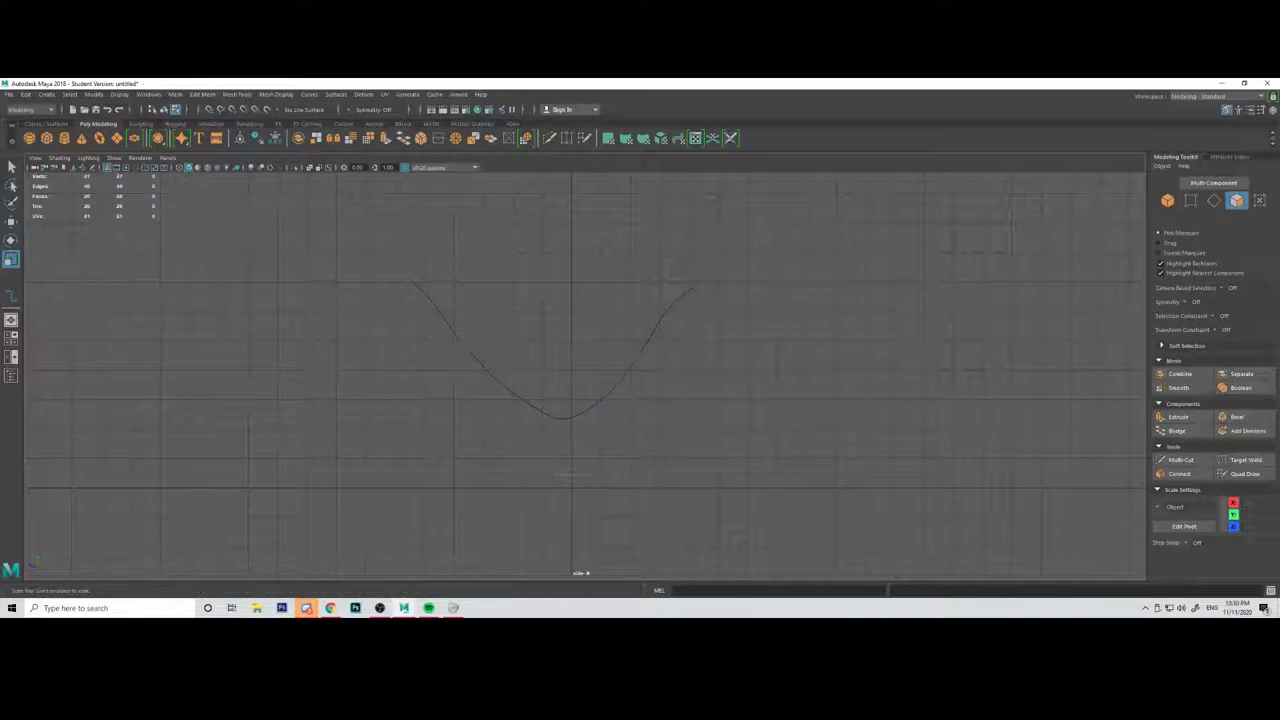
{"action": "key", "text": "space"}
{"action": "key", "text": "space"}
{"action": "scroll", "coordinate": [680, 310], "scroll_direction": "down", "scroll_amount": 5}
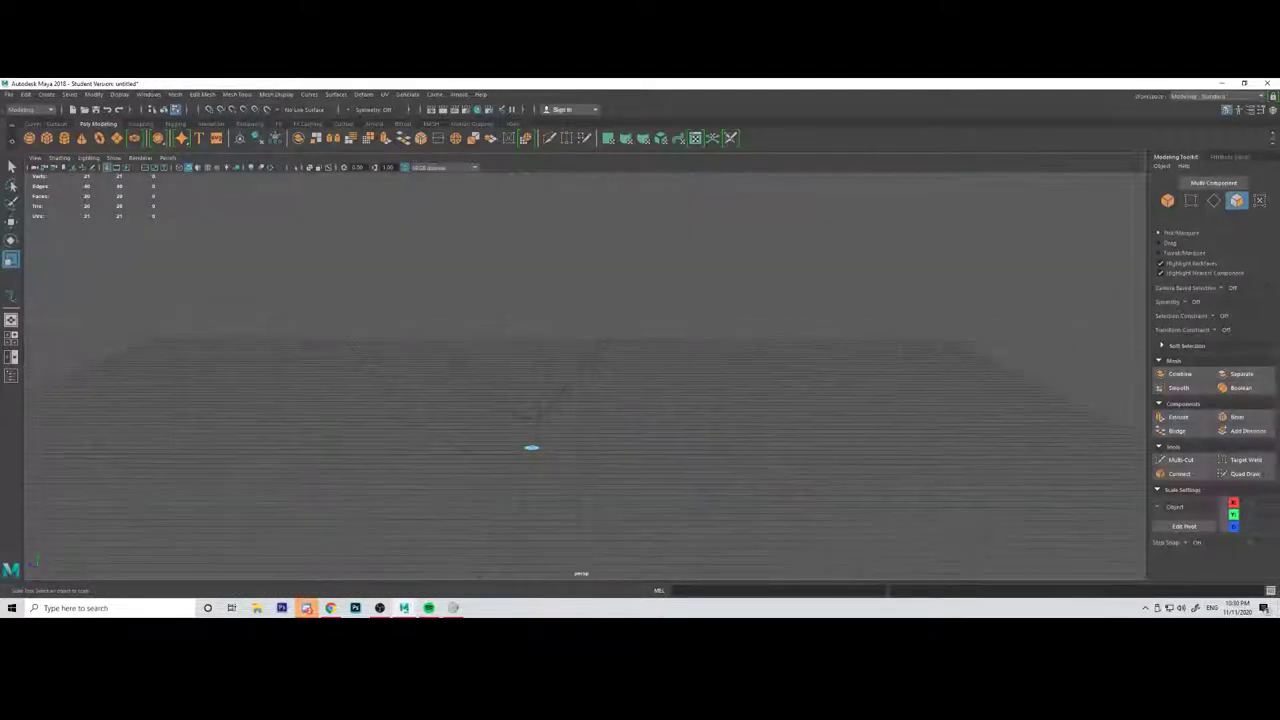
{"action": "left_click_drag", "start_coordinate": [680, 310], "coordinate": [720, 420], "text": "alt"}
{"action": "left_click_drag", "start_coordinate": [533, 418], "coordinate": [533, 415], "text": "alt"}
{"action": "left_click", "coordinate": [64, 138]}
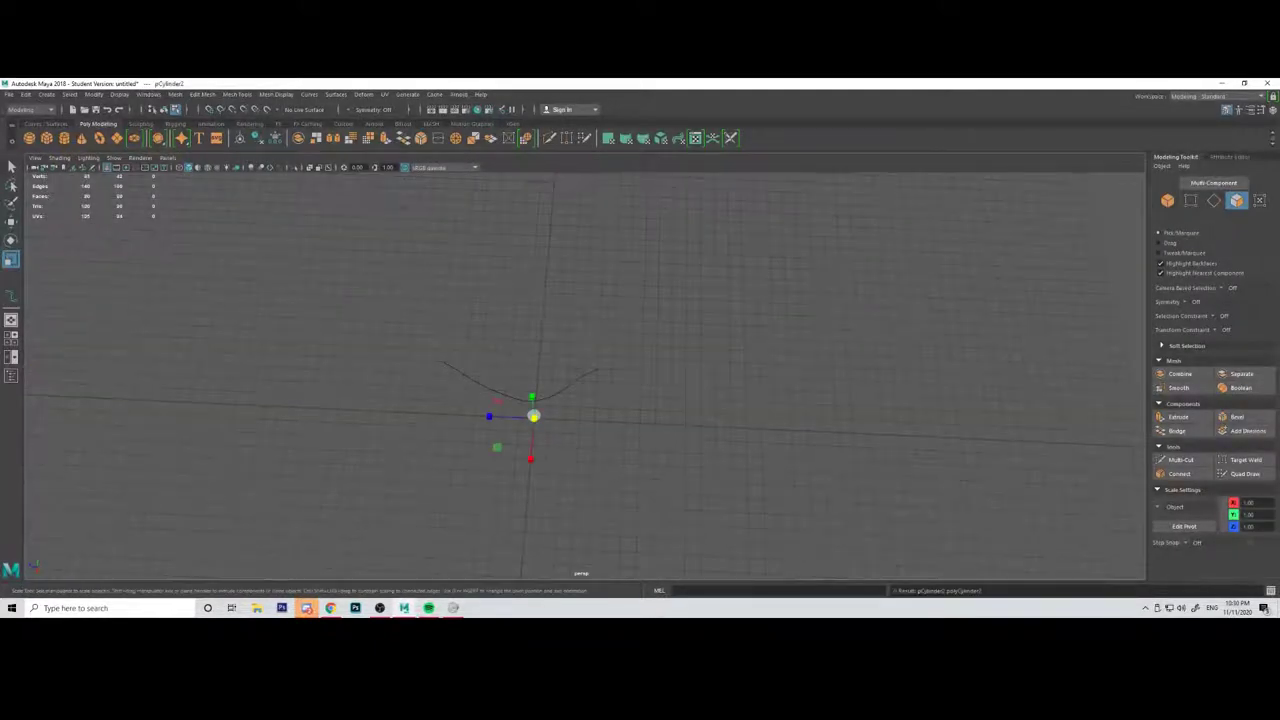
{"action": "key", "text": "f"}
{"action": "key", "text": "ctrl+z"}
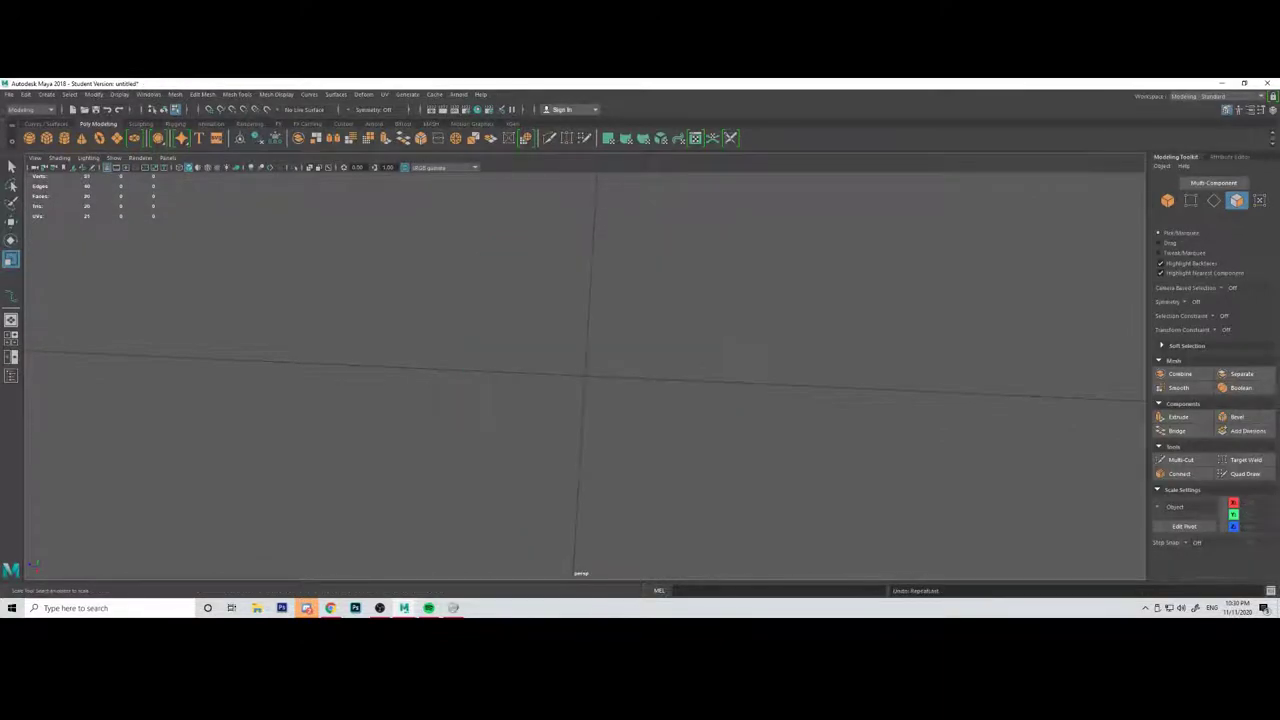
{"action": "key", "text": "ctrl+z"}
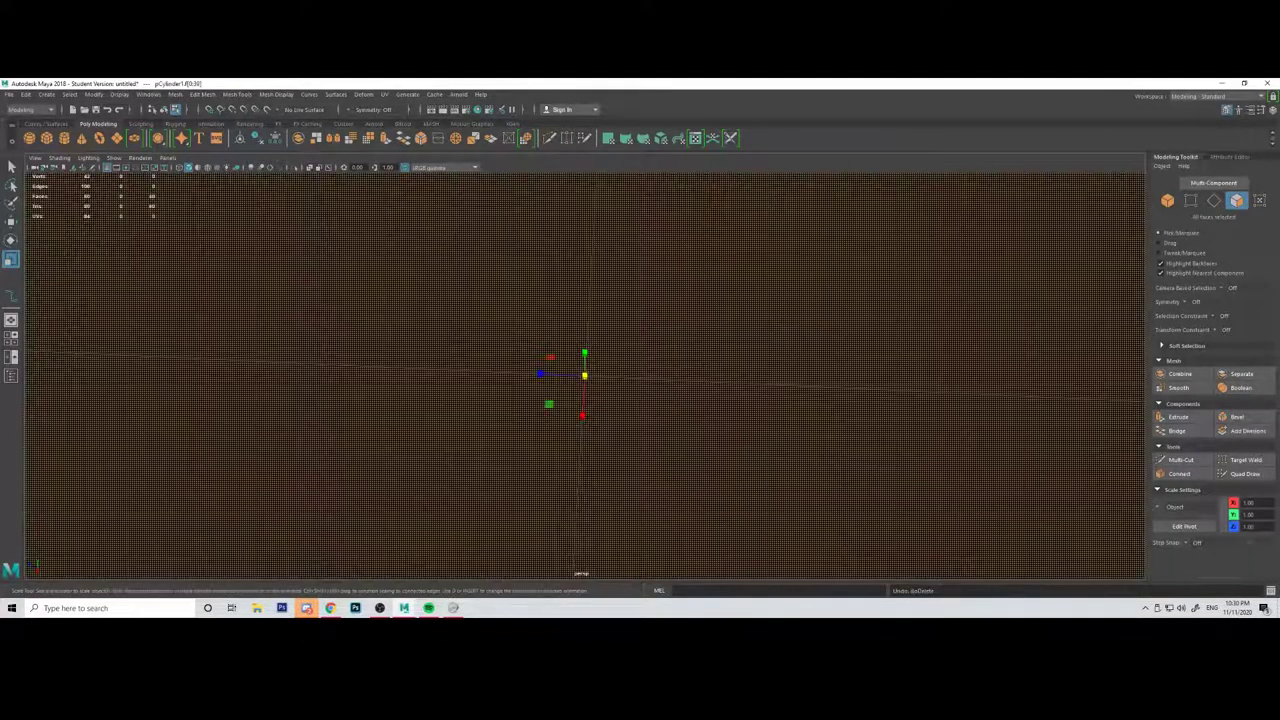
Step: Delete the restored side and bottom faces of the cylinder again, leaving the top cap
{"action": "scroll", "coordinate": [585, 376], "scroll_direction": "down", "scroll_amount": 12}
{"action": "left_click_drag", "start_coordinate": [585, 376], "coordinate": [593, 336], "text": "alt"}
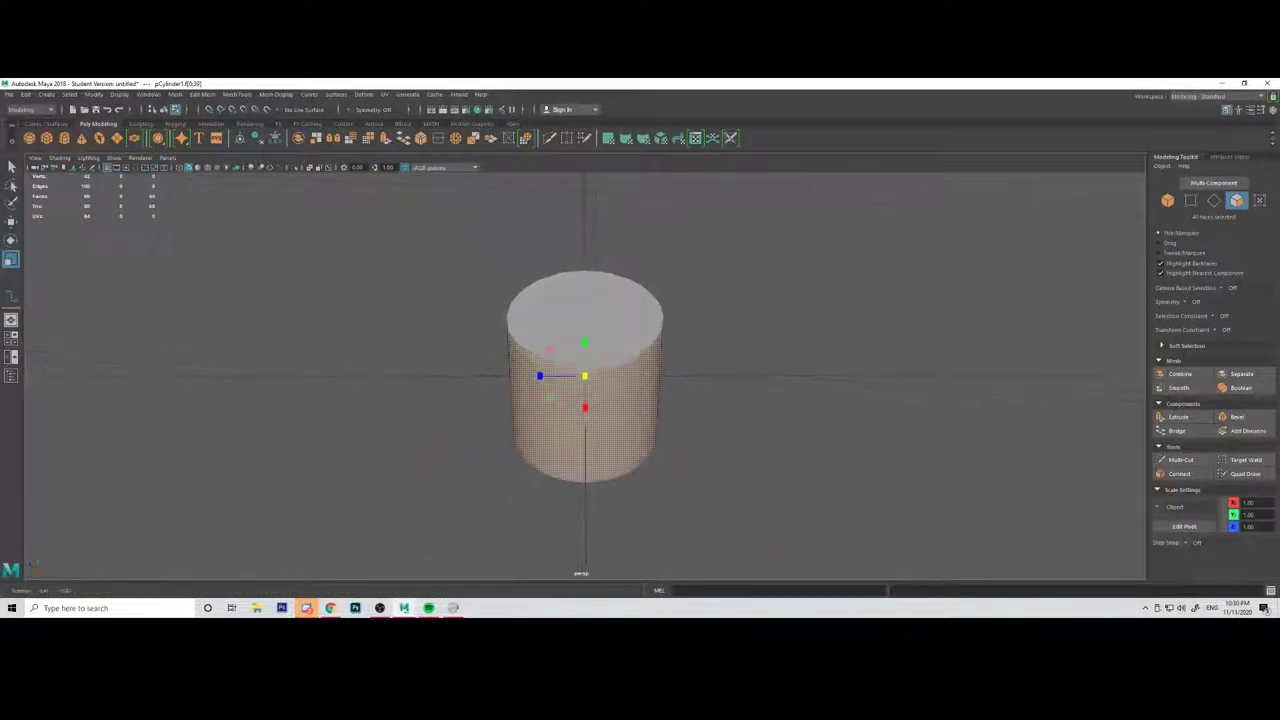
{"action": "key", "text": "Delete"}
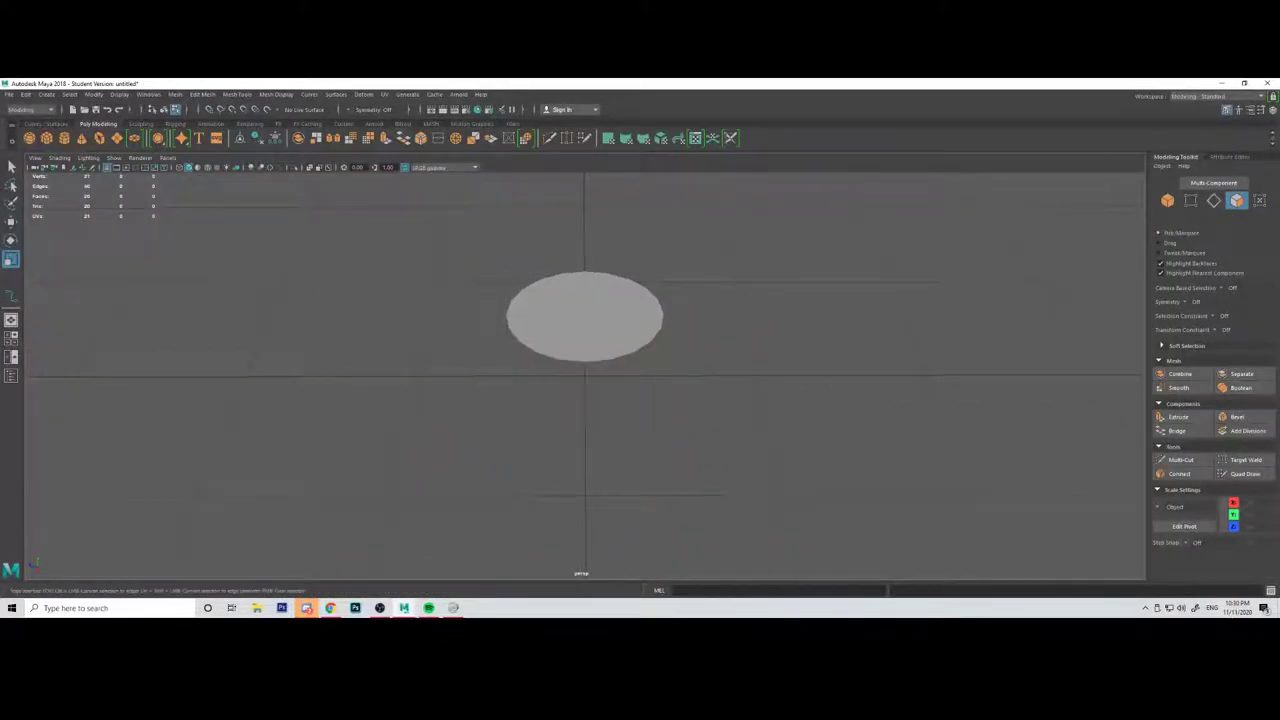
Step: Delete the cap's interior edges to make it a single-face disc, and center the disc's pivot
{"action": "left_click", "coordinate": [1214, 201]}
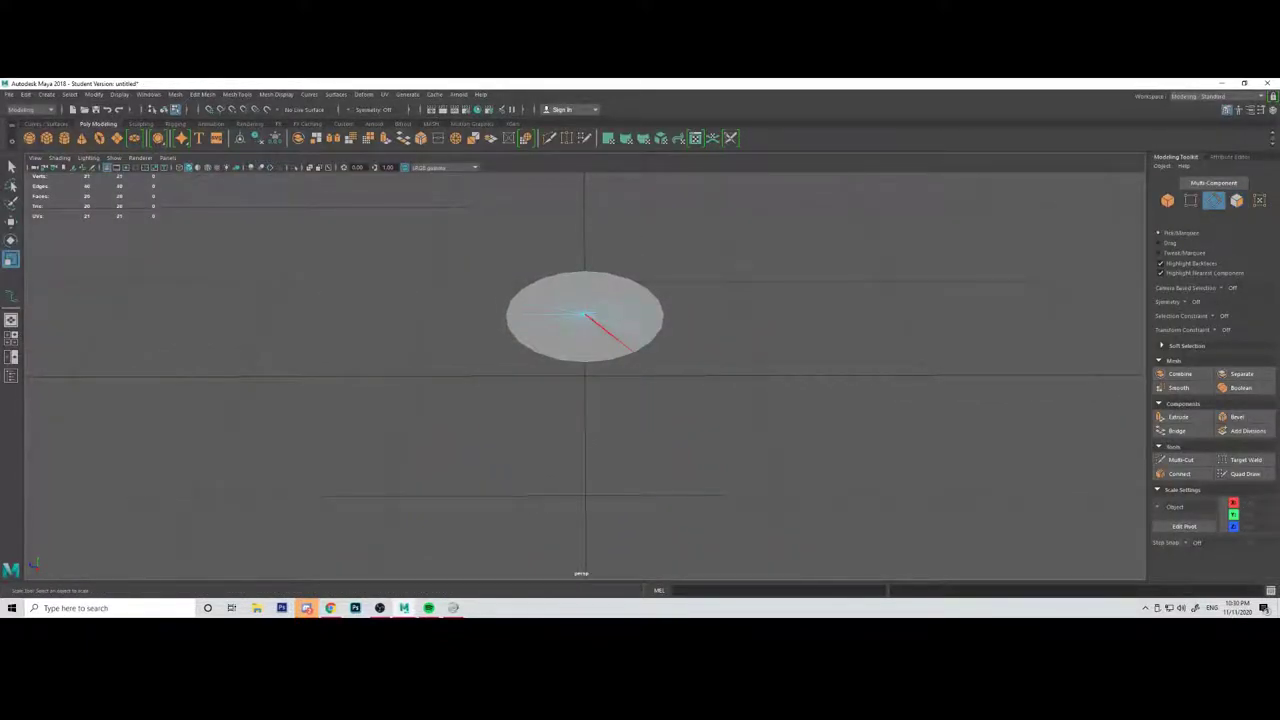
{"action": "left_click_drag", "start_coordinate": [563, 299], "coordinate": [608, 331]}
{"action": "key", "text": "Delete"}
{"action": "left_click", "coordinate": [1167, 200]}
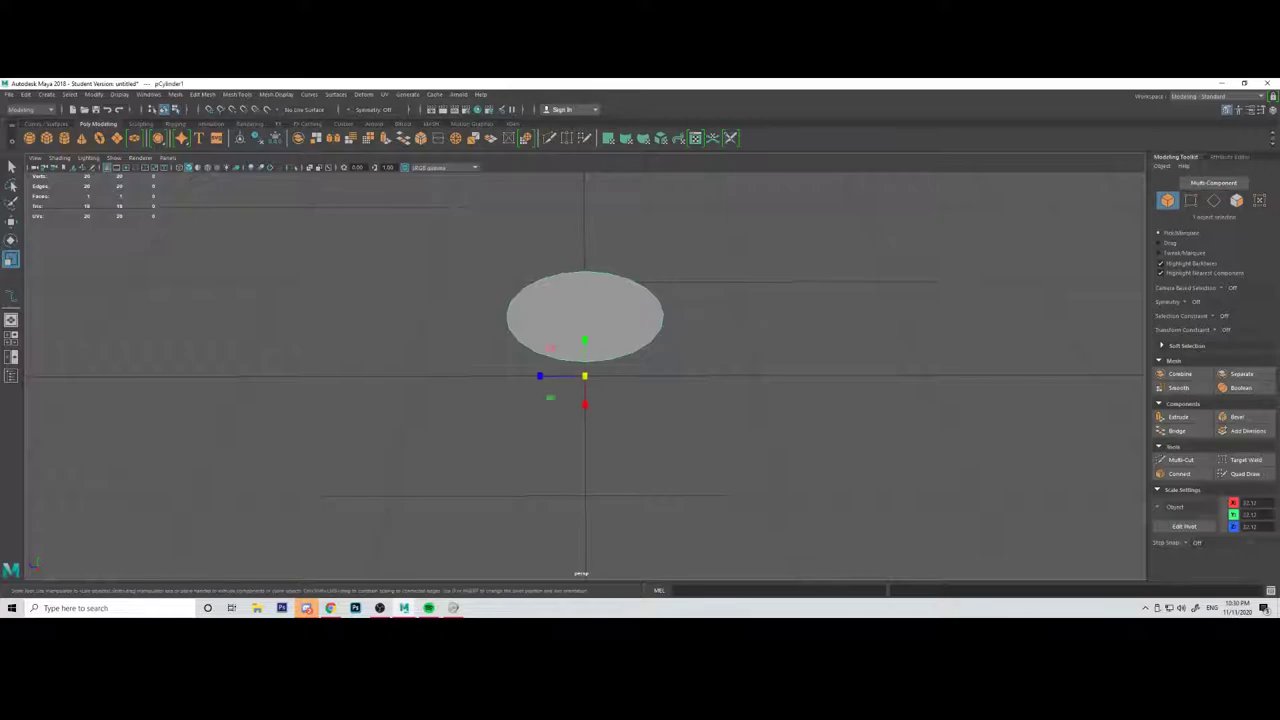
{"action": "left_click", "coordinate": [93, 94]}
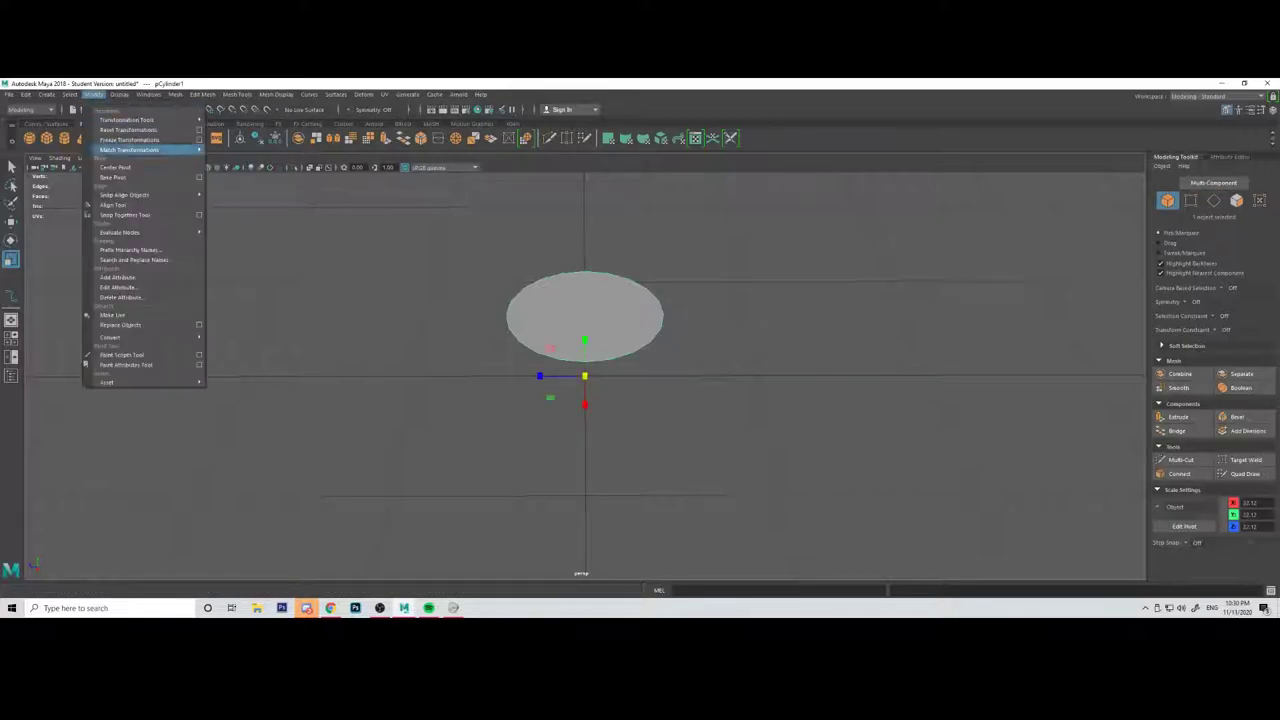
{"action": "left_click", "coordinate": [116, 167]}
Step: Move the disc onto the upper end point of the U-shaped curve using curve snapping
{"action": "left_click_drag", "start_coordinate": [600, 400], "coordinate": [490, 376], "text": "alt"}
{"action": "scroll", "coordinate": [606, 380], "scroll_direction": "down", "scroll_amount": 10}
{"action": "key", "text": "w"}
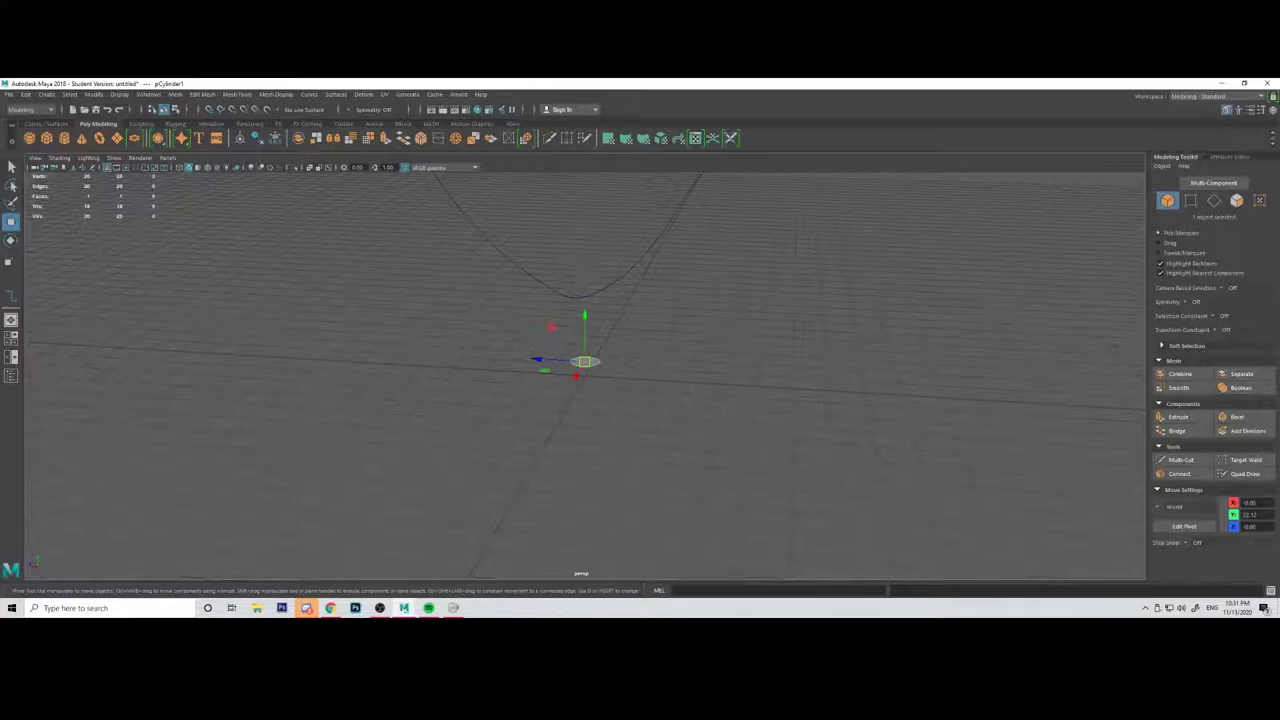
{"action": "key", "text": "c"}
{"action": "left_click_drag", "start_coordinate": [585, 361], "coordinate": [397, 280]}
{"action": "key", "text": "c"}
{"action": "left_click_drag", "start_coordinate": [520, 218], "coordinate": [629, 206]}
{"action": "middle_click_drag", "start_coordinate": [540, 290], "coordinate": [628, 428], "text": "alt"}
{"action": "key", "text": "c"}
{"action": "left_click_drag", "start_coordinate": [625, 430], "coordinate": [425, 345]}
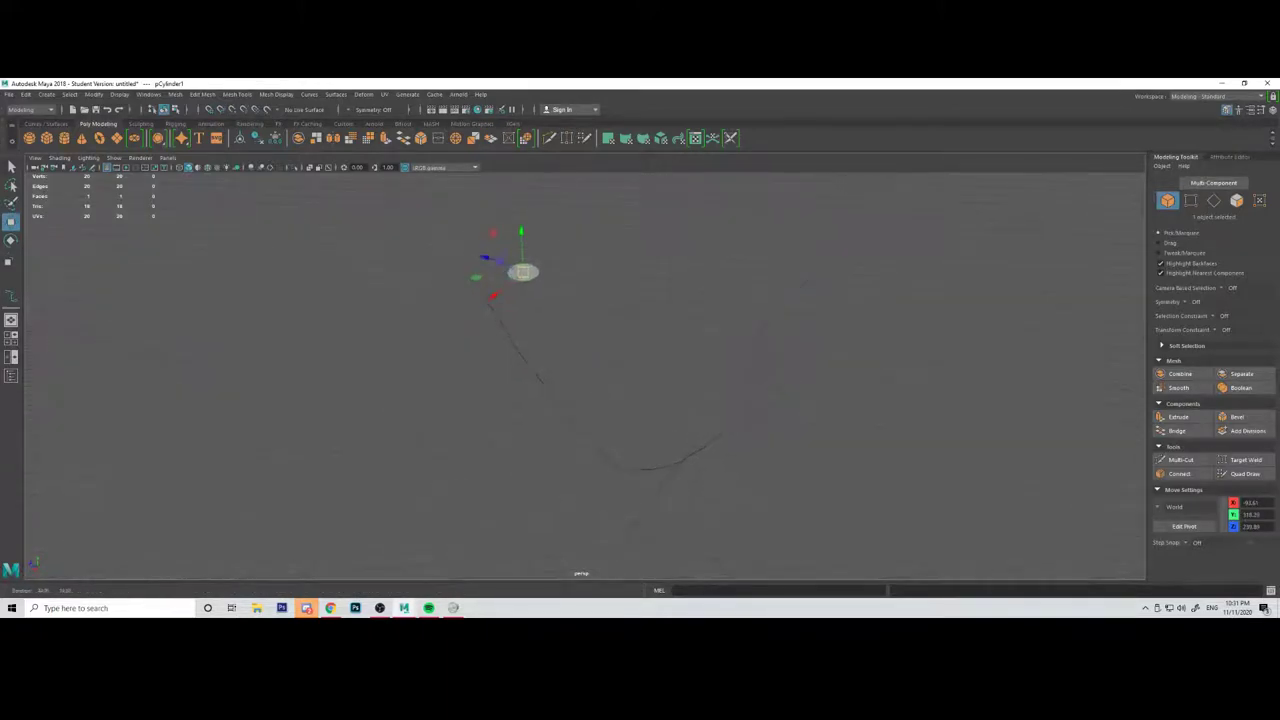
{"action": "key", "text": "c"}
{"action": "left_click_drag", "start_coordinate": [522, 272], "coordinate": [585, 375]}
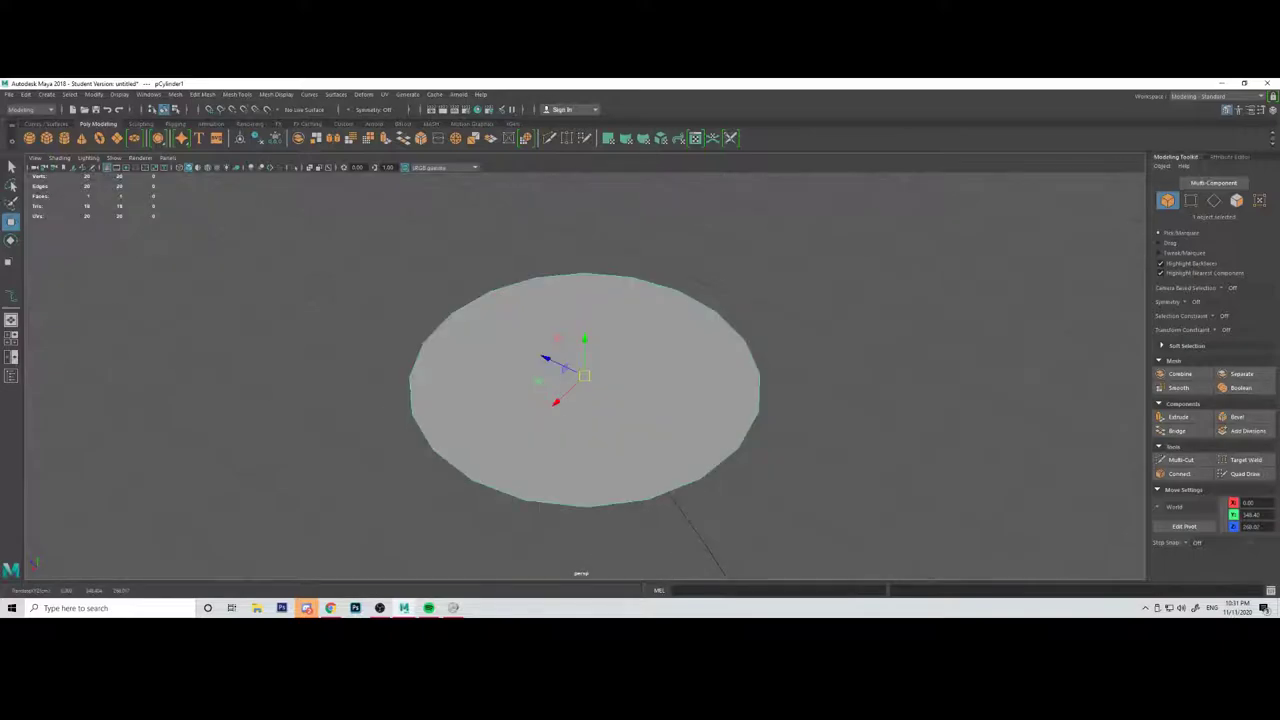
Step: Scale the disc down uniformly and rotate it about X so its face sits perpendicular to the end of the curve
{"action": "key", "text": "r"}
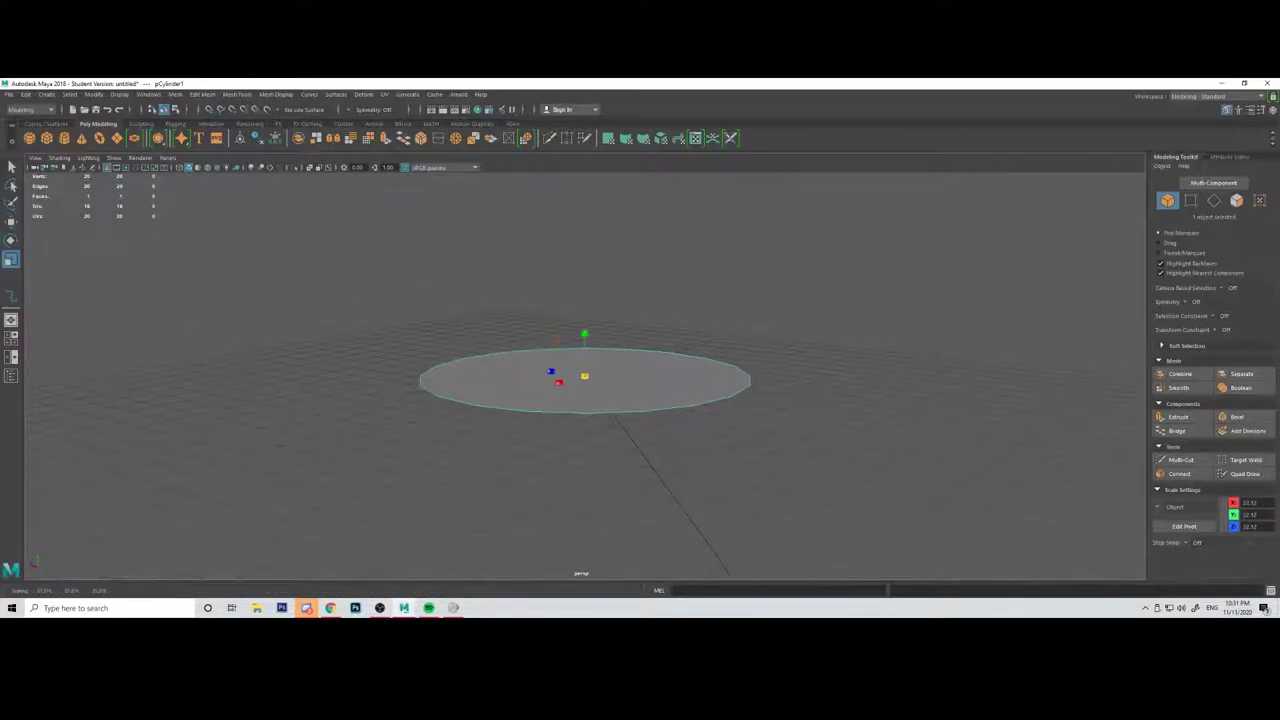
{"action": "left_click_drag", "start_coordinate": [584, 376], "coordinate": [526, 377]}
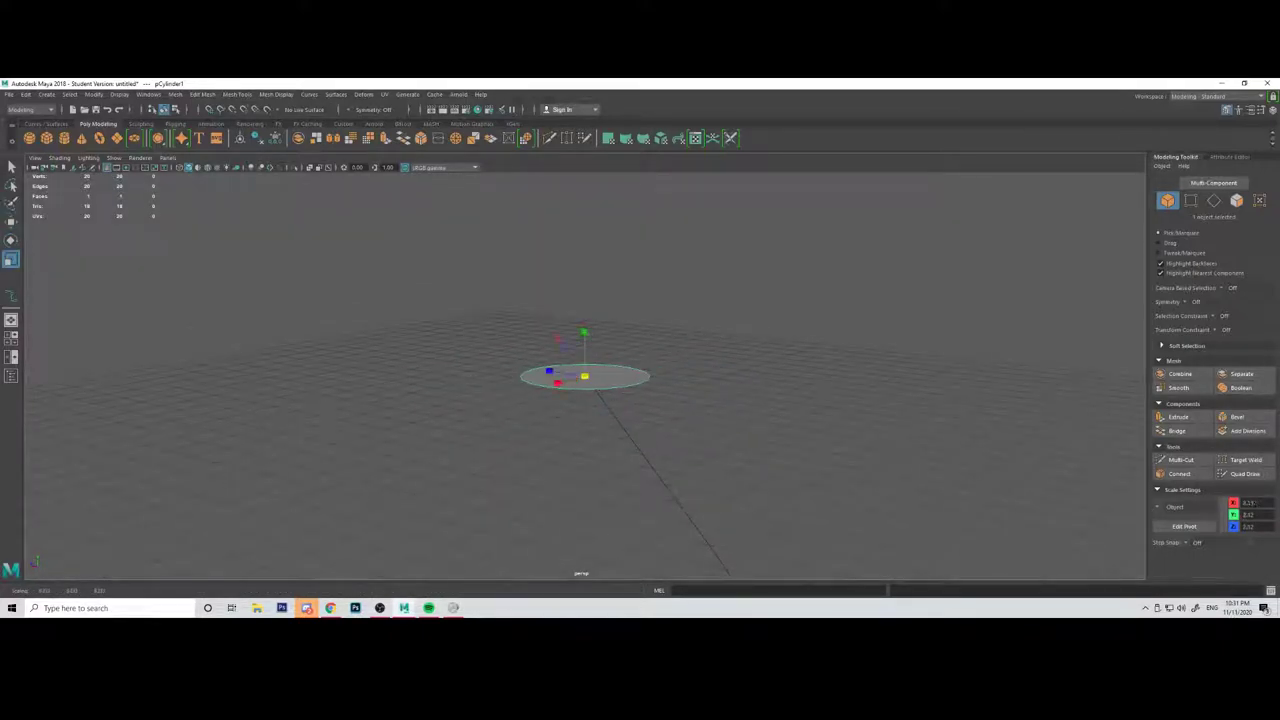
{"action": "key", "text": "e"}
{"action": "left_click_drag", "start_coordinate": [619, 358], "coordinate": [672, 302]}
{"action": "left_click_drag", "start_coordinate": [610, 339], "coordinate": [597, 333]}
{"action": "scroll", "coordinate": [585, 376], "scroll_direction": "down", "scroll_amount": 5}
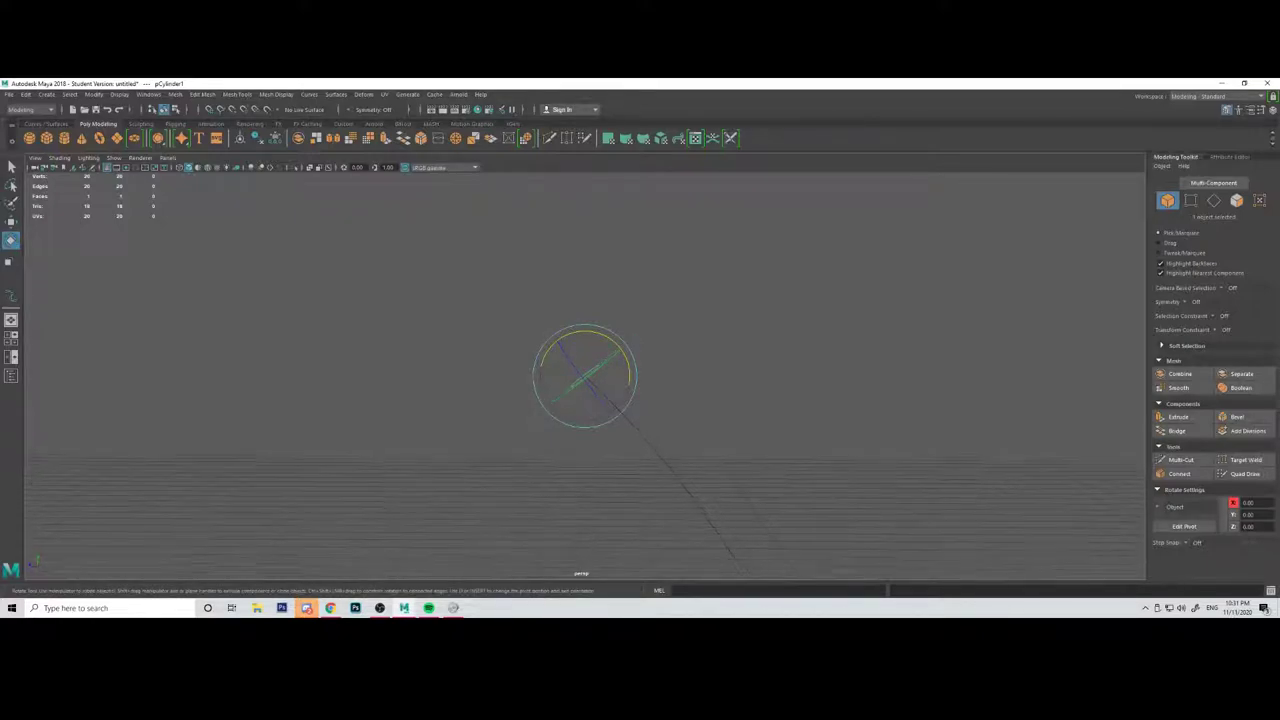
Step: Scale the rotated disc uniformly to about 4.47 so it forms a thin profile at the curve's end
{"action": "key", "text": "r"}
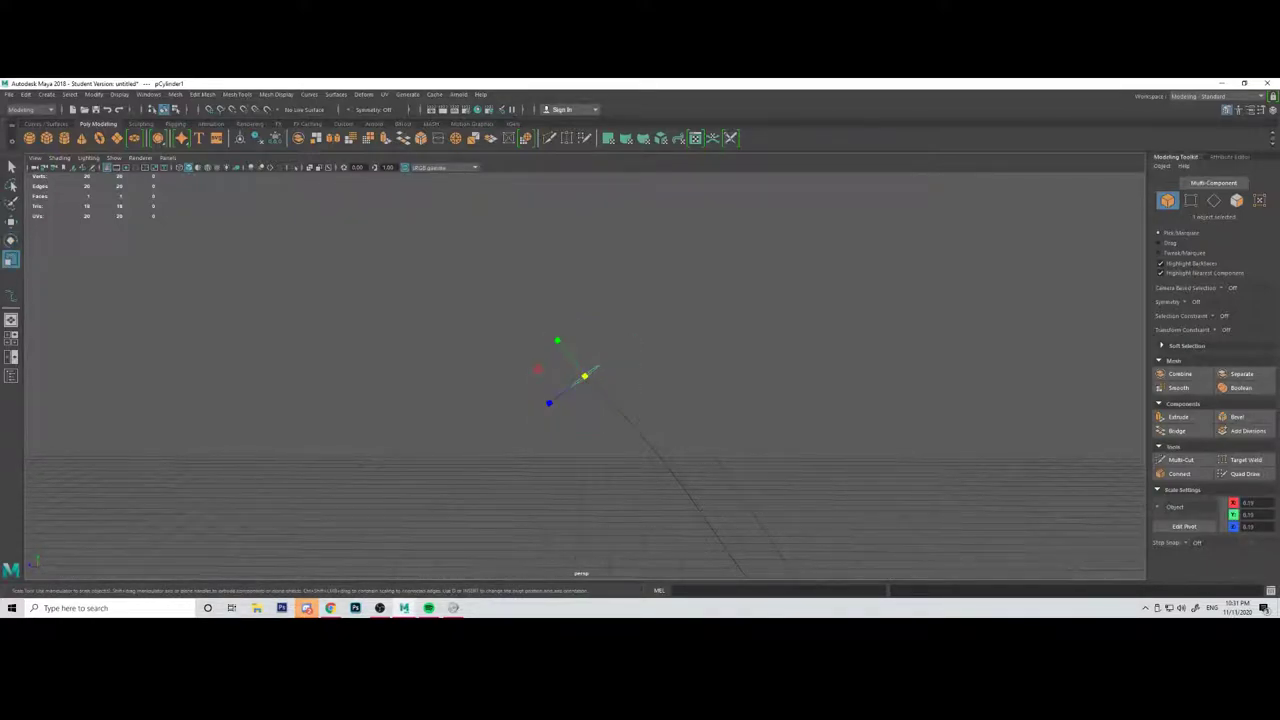
{"action": "left_click_drag", "start_coordinate": [585, 376], "coordinate": [640, 450]}
{"action": "scroll", "coordinate": [640, 450], "scroll_direction": "up", "scroll_amount": 5}
{"action": "middle_click_drag", "start_coordinate": [640, 450], "coordinate": [445, 335], "text": "alt"}
{"action": "scroll", "coordinate": [585, 370], "scroll_direction": "down", "scroll_amount": 3}
{"action": "left_click_drag", "start_coordinate": [585, 370], "coordinate": [650, 352], "text": "alt"}
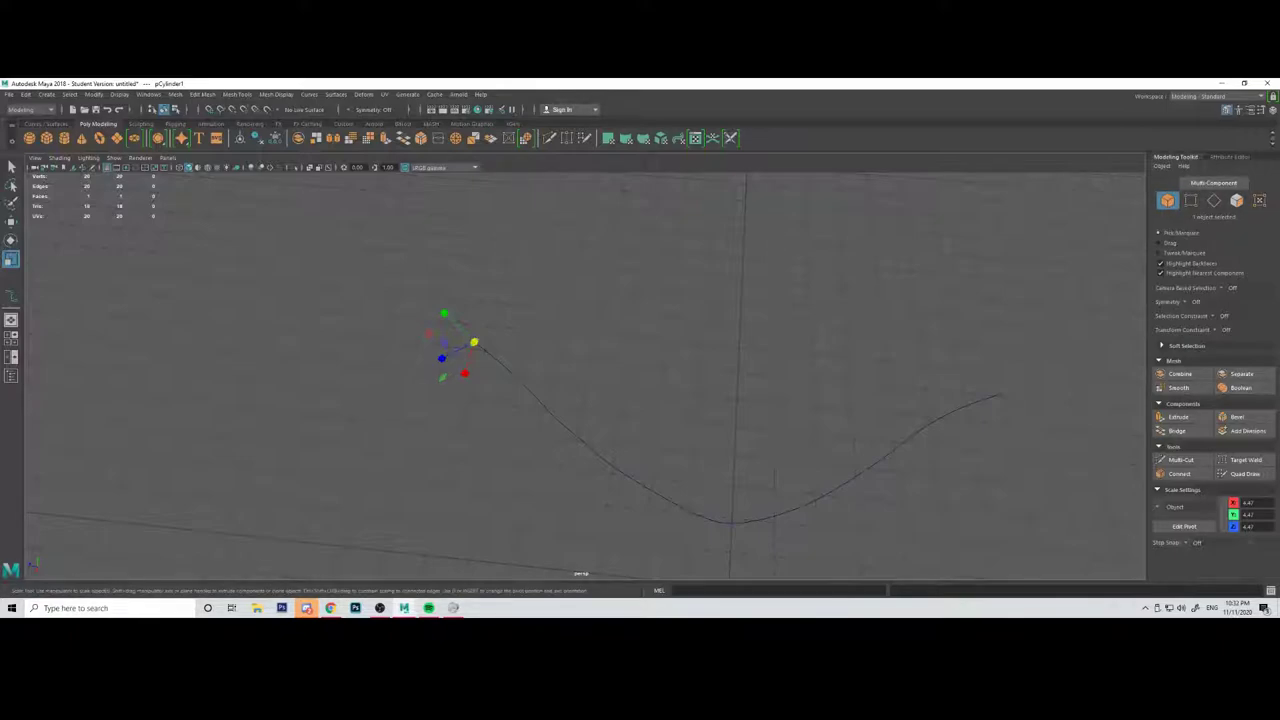
{"action": "right_click_drag", "start_coordinate": [540, 320], "coordinate": [540, 347]}
{"action": "left_click", "coordinate": [474, 346]}
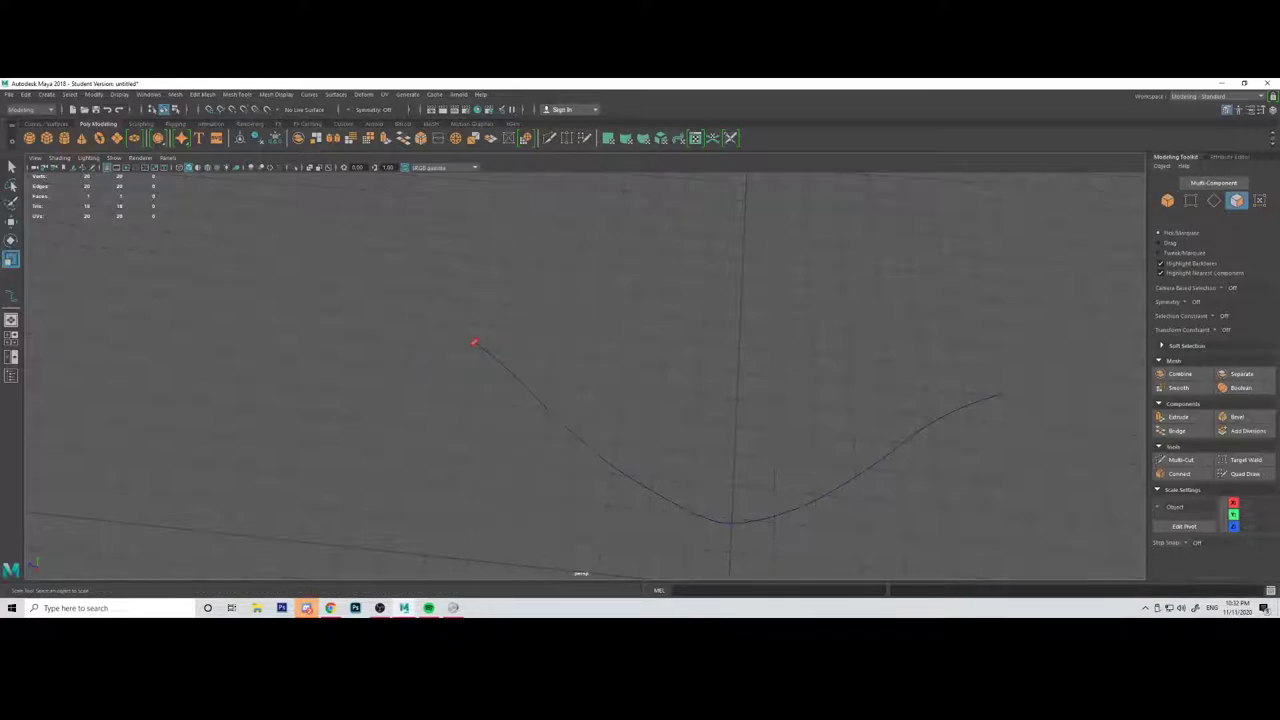
{"action": "left_click", "coordinate": [554, 417], "text": "shift"}
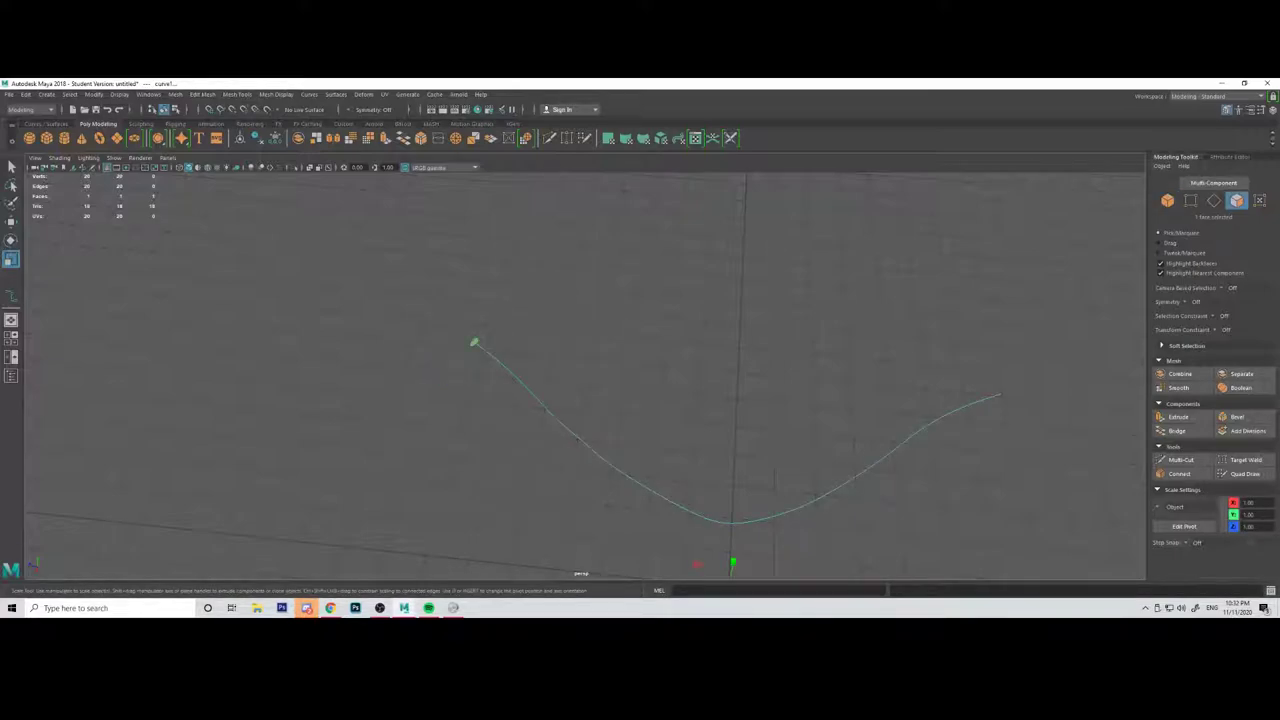
{"action": "left_click", "coordinate": [542, 362]}
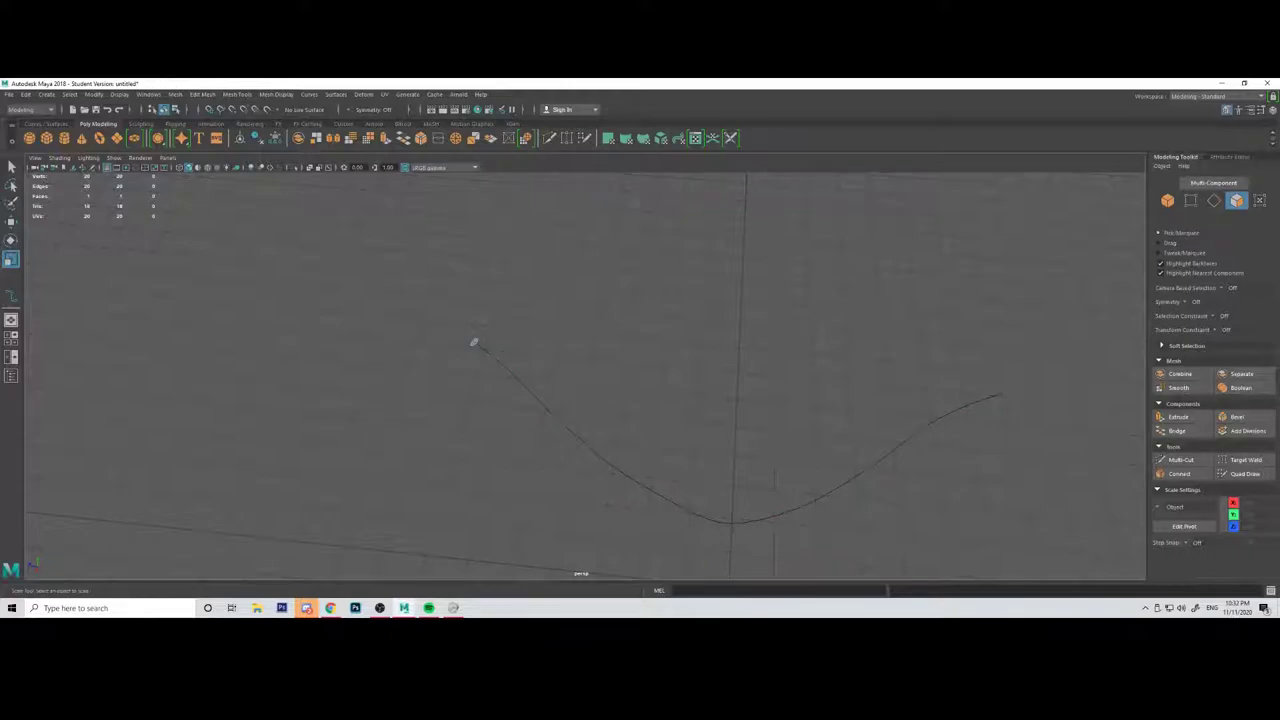
{"action": "left_click", "coordinate": [1167, 201]}
{"action": "left_click", "coordinate": [1237, 201]}
{"action": "left_click", "coordinate": [474, 342]}
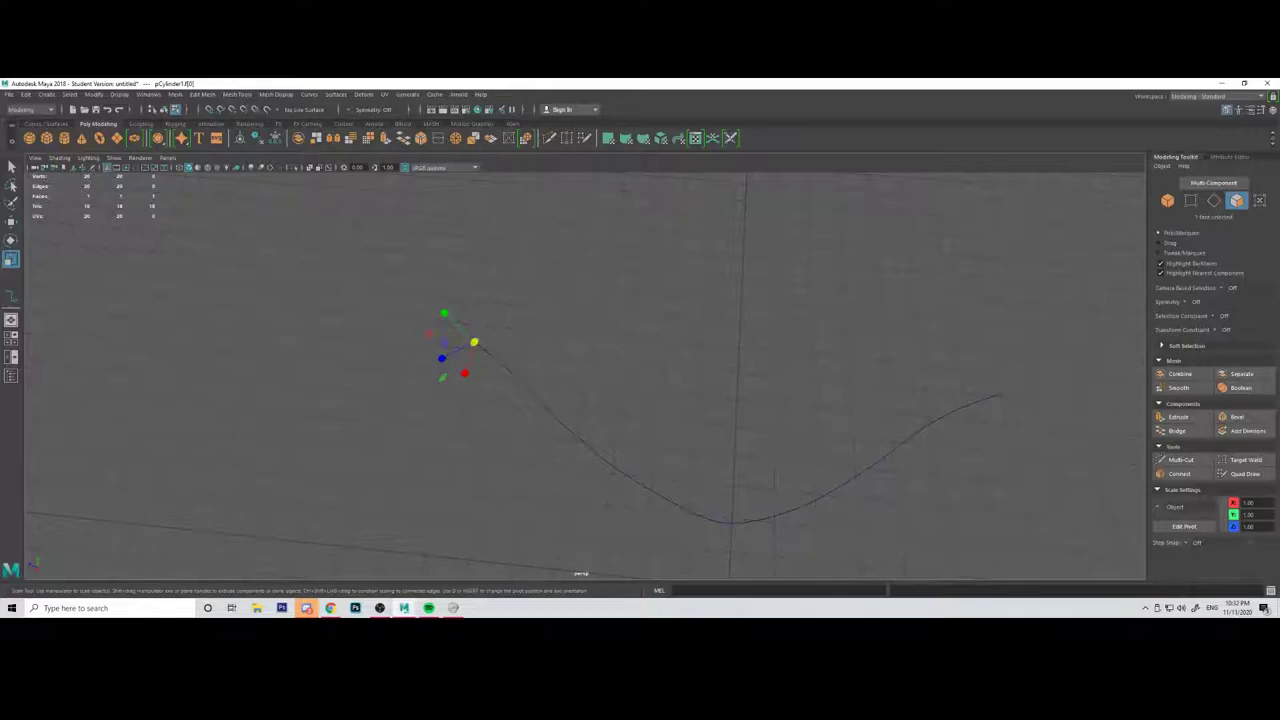
{"action": "left_click", "coordinate": [474, 343]}
{"action": "left_click", "coordinate": [474, 343]}
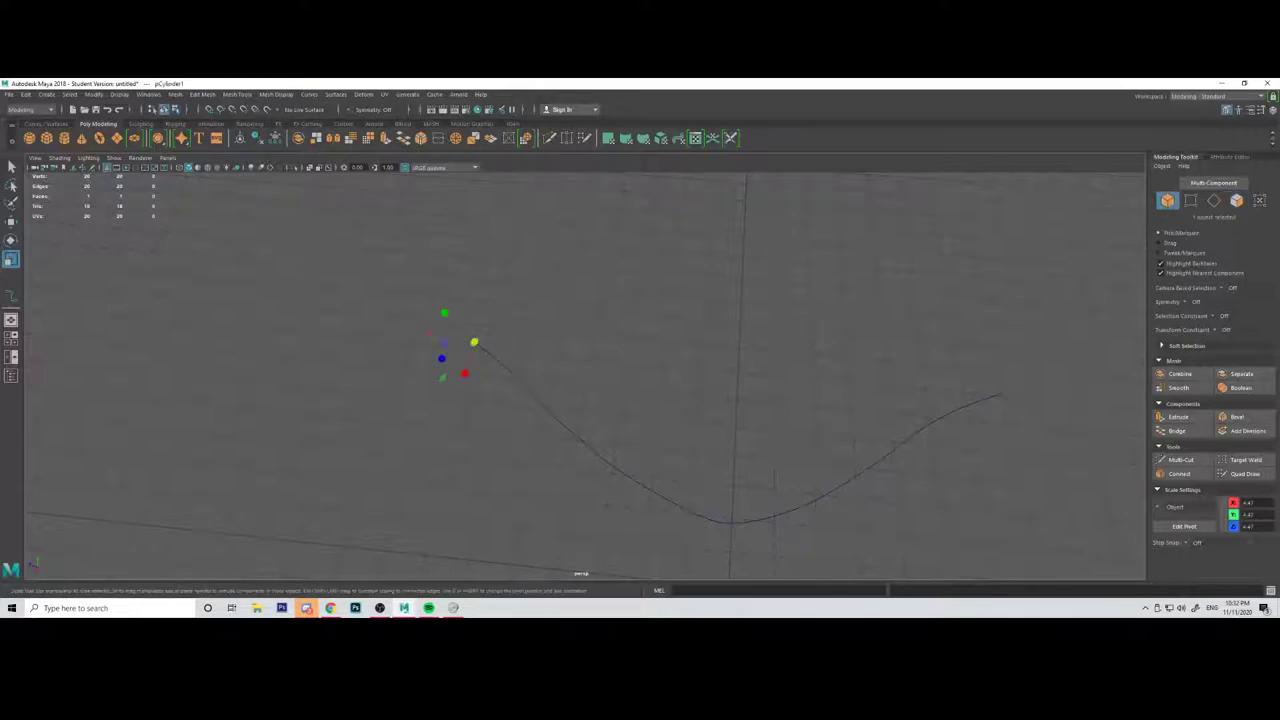
Step: Select the disc's face together with the curve and extrude the face along the curve
{"action": "right_click", "coordinate": [617, 298]}
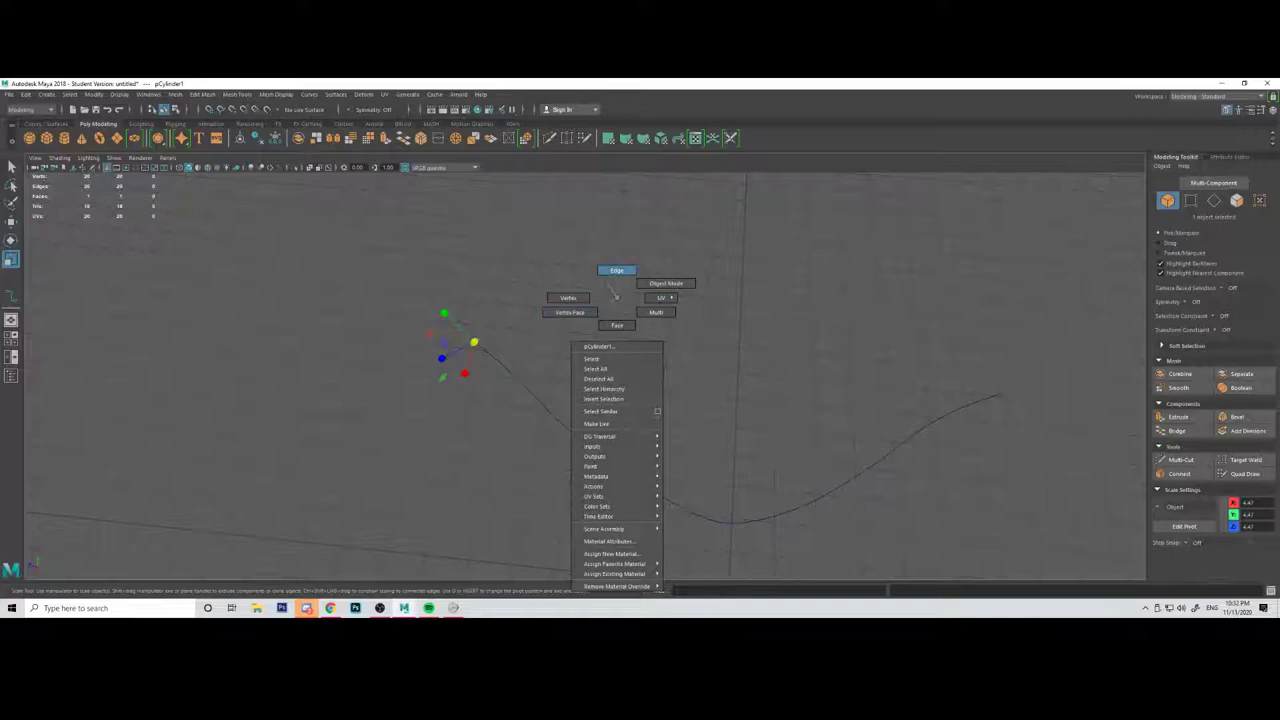
{"action": "left_click", "coordinate": [617, 325]}
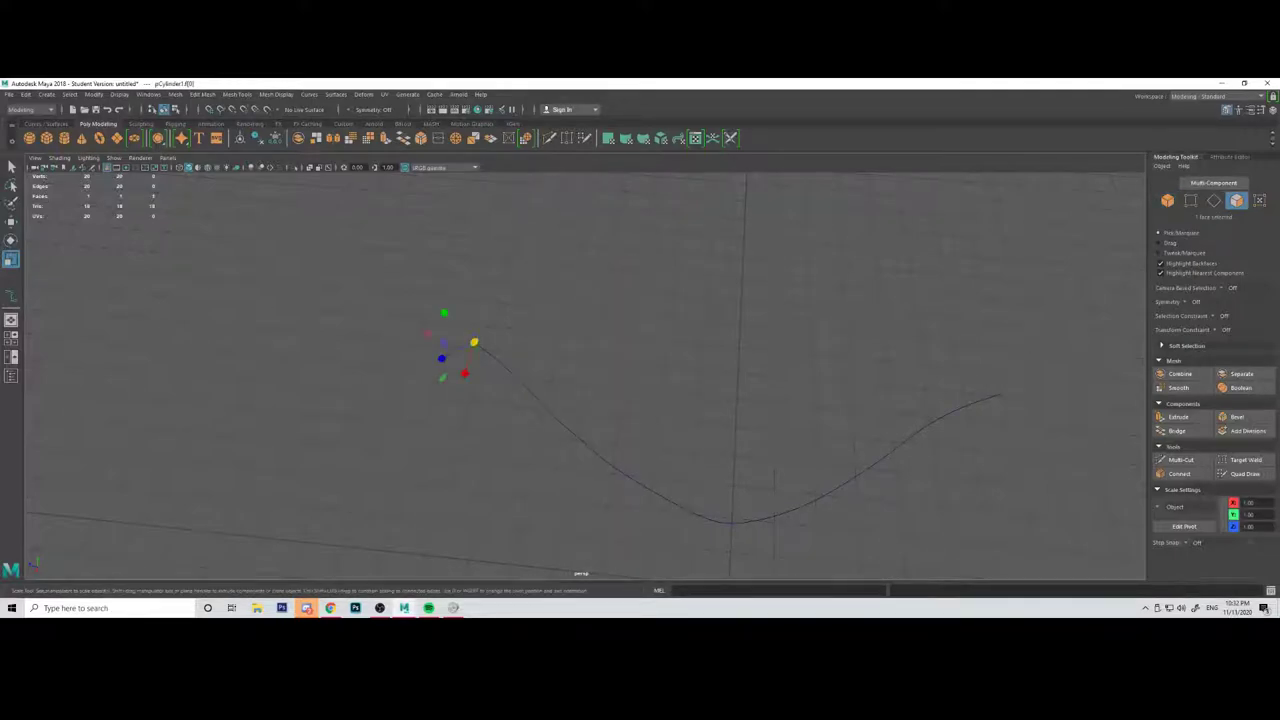
{"action": "left_click", "coordinate": [474, 343]}
{"action": "left_click_drag", "start_coordinate": [474, 343], "coordinate": [481, 299], "text": "alt"}
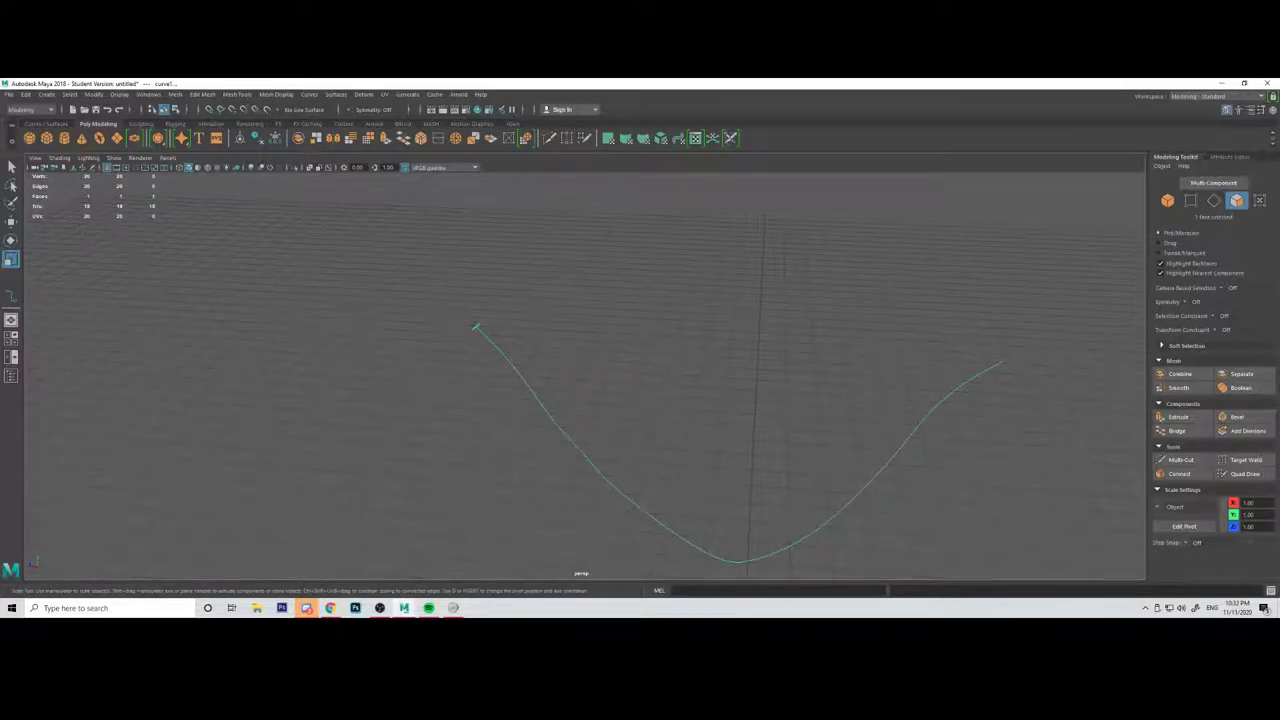
{"action": "key", "text": "ctrl+e"}
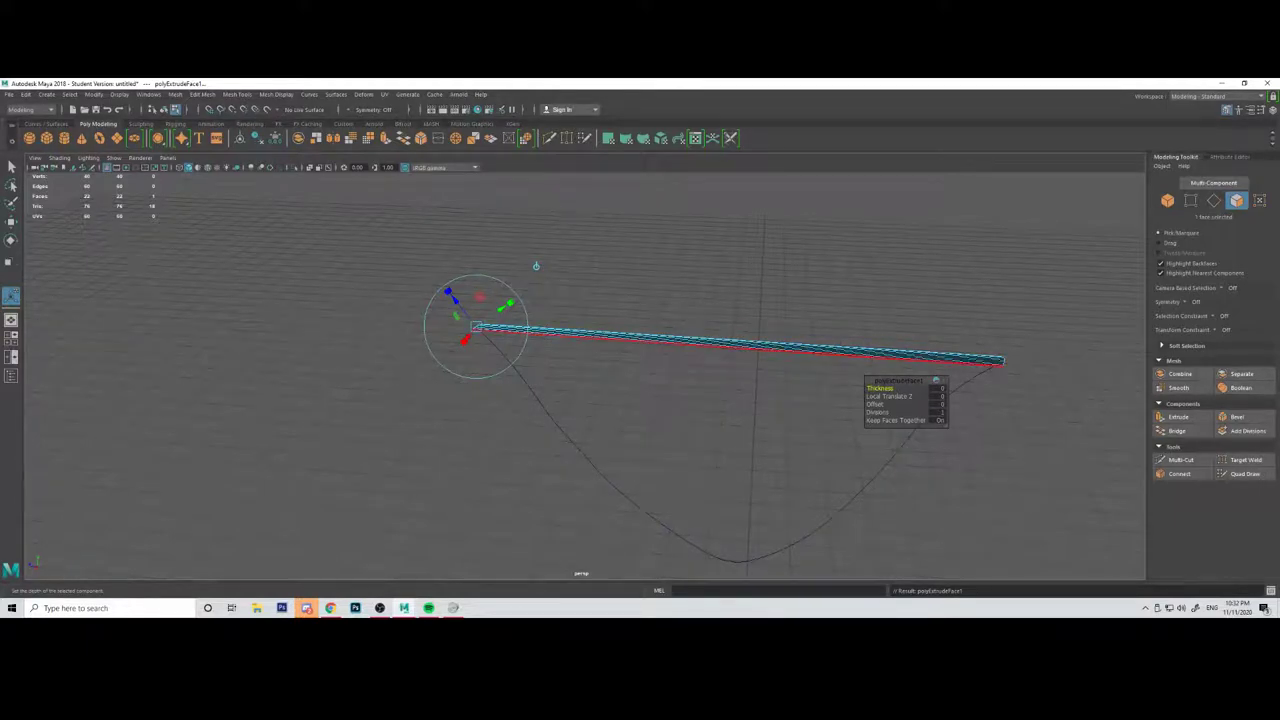
Step: Raise the extrusion's divisions to 50 and finally 100, and return to object mode with nothing selected
{"action": "left_click_drag", "start_coordinate": [898, 381], "coordinate": [800, 294]}
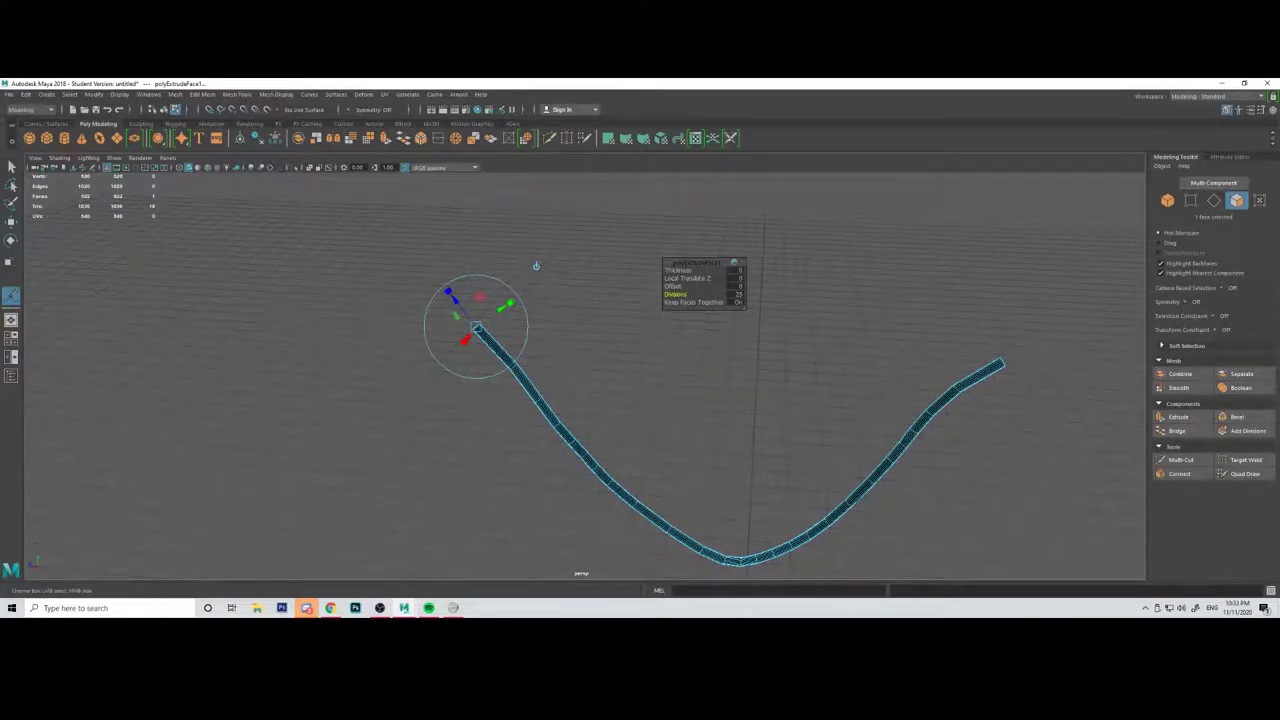
{"action": "left_click", "coordinate": [738, 294]}
{"action": "type", "text": "50"}
{"action": "key", "text": "Return"}
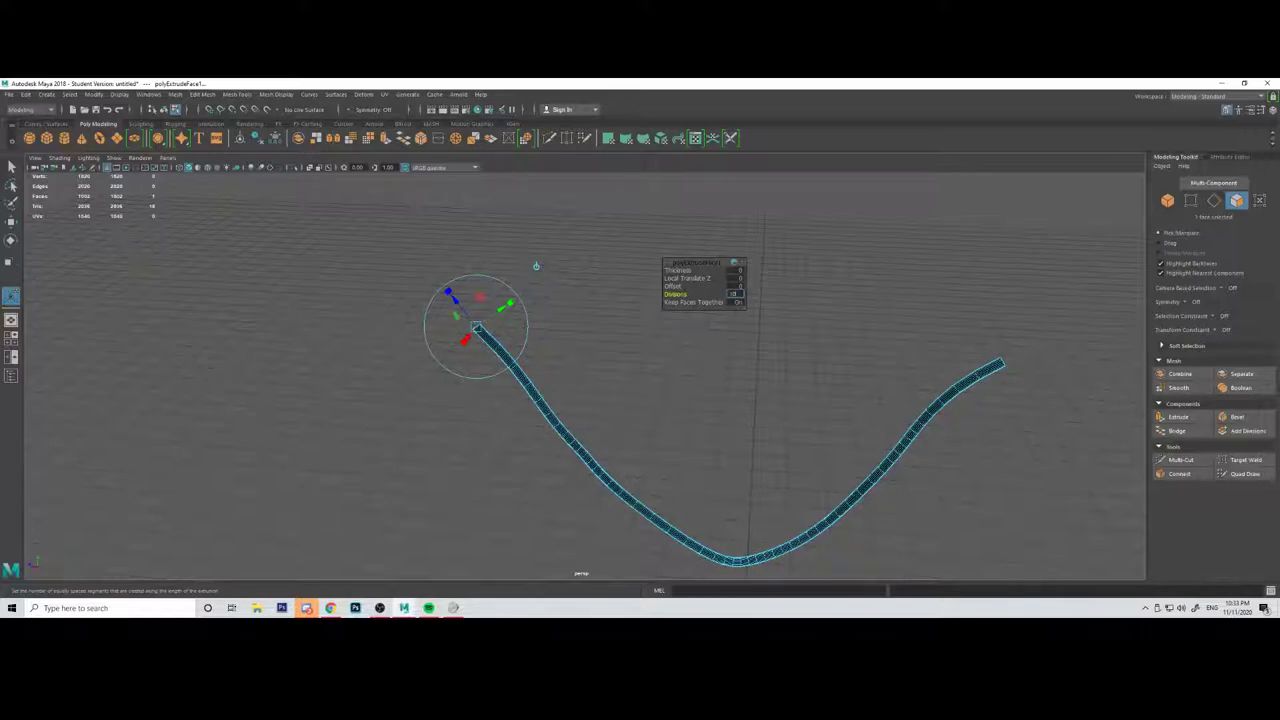
{"action": "key", "text": "Return"}
{"action": "left_click_drag", "start_coordinate": [535, 266], "coordinate": [748, 268], "text": "alt"}
{"action": "left_click_drag", "start_coordinate": [690, 300], "coordinate": [537, 264], "text": "alt"}
{"action": "left_click", "coordinate": [540, 265]}
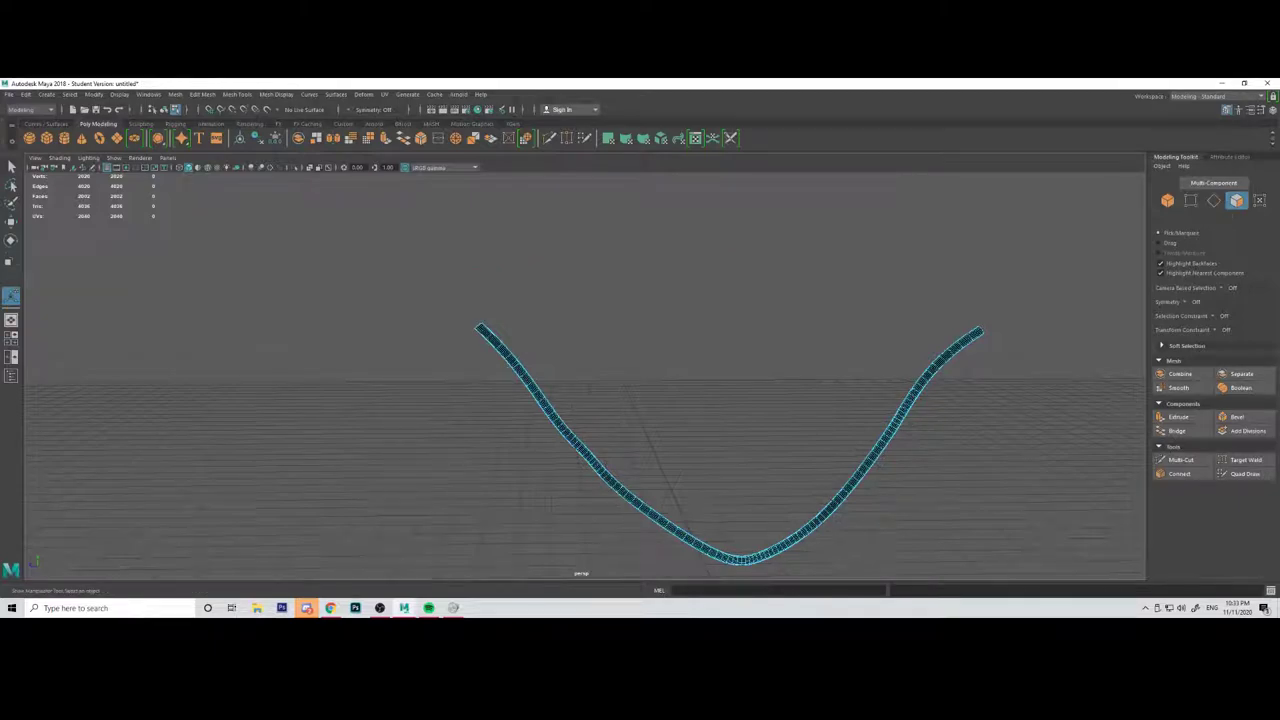
{"action": "left_click", "coordinate": [1167, 201]}
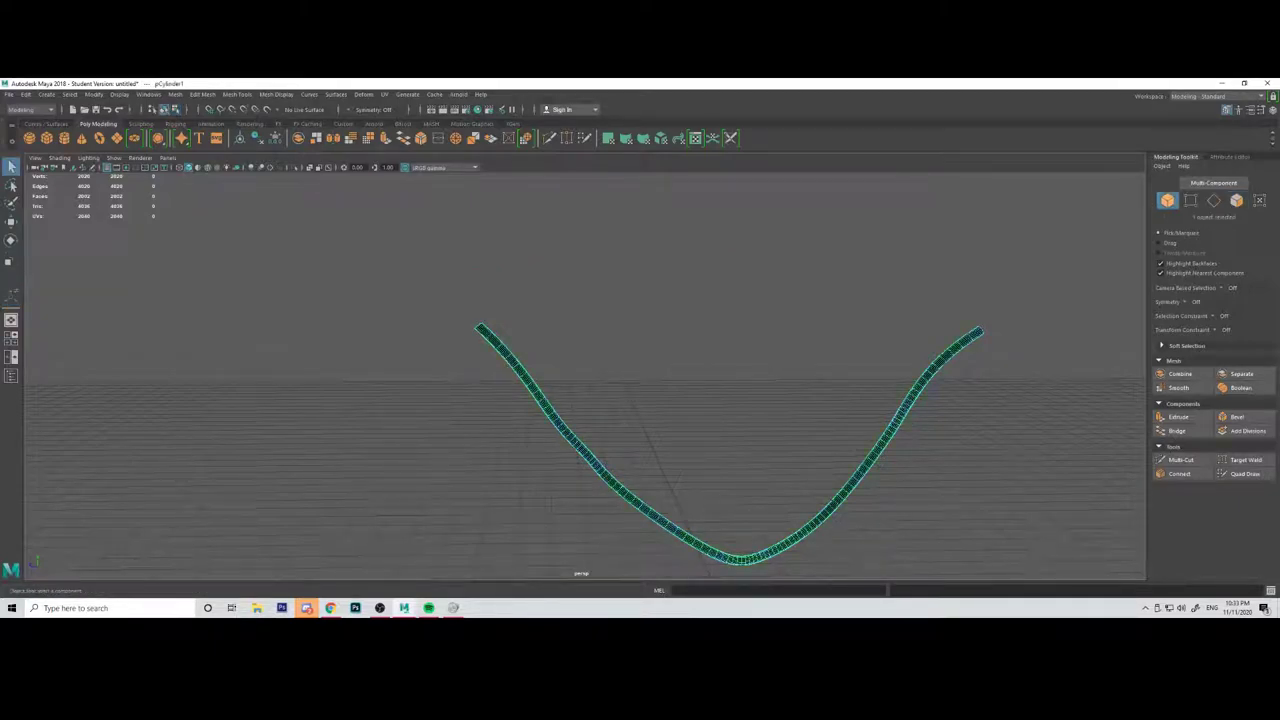
{"action": "left_click", "coordinate": [1040, 250]}
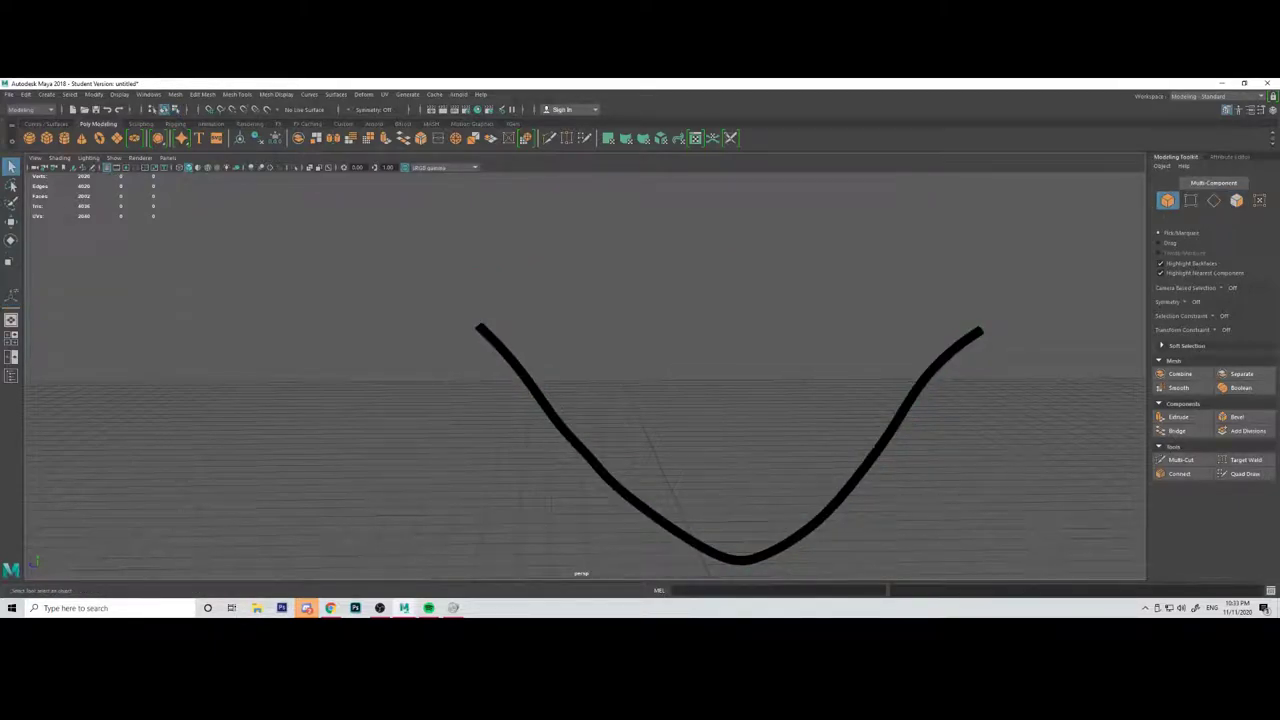
Step: Duplicate the extruded tube and move the copy along X to about -230, away from the original
{"action": "left_click_drag", "start_coordinate": [620, 320], "coordinate": [672, 382], "text": "alt"}
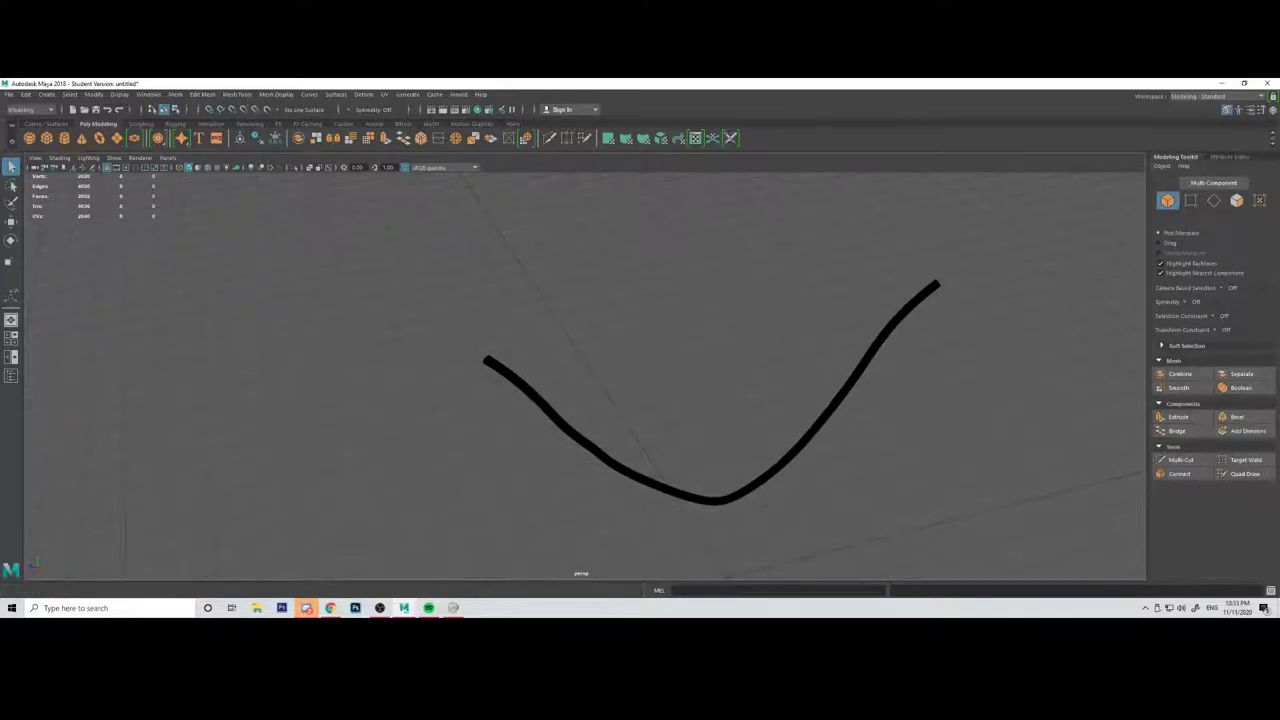
{"action": "key", "text": "F11"}
{"action": "key", "text": "F8"}
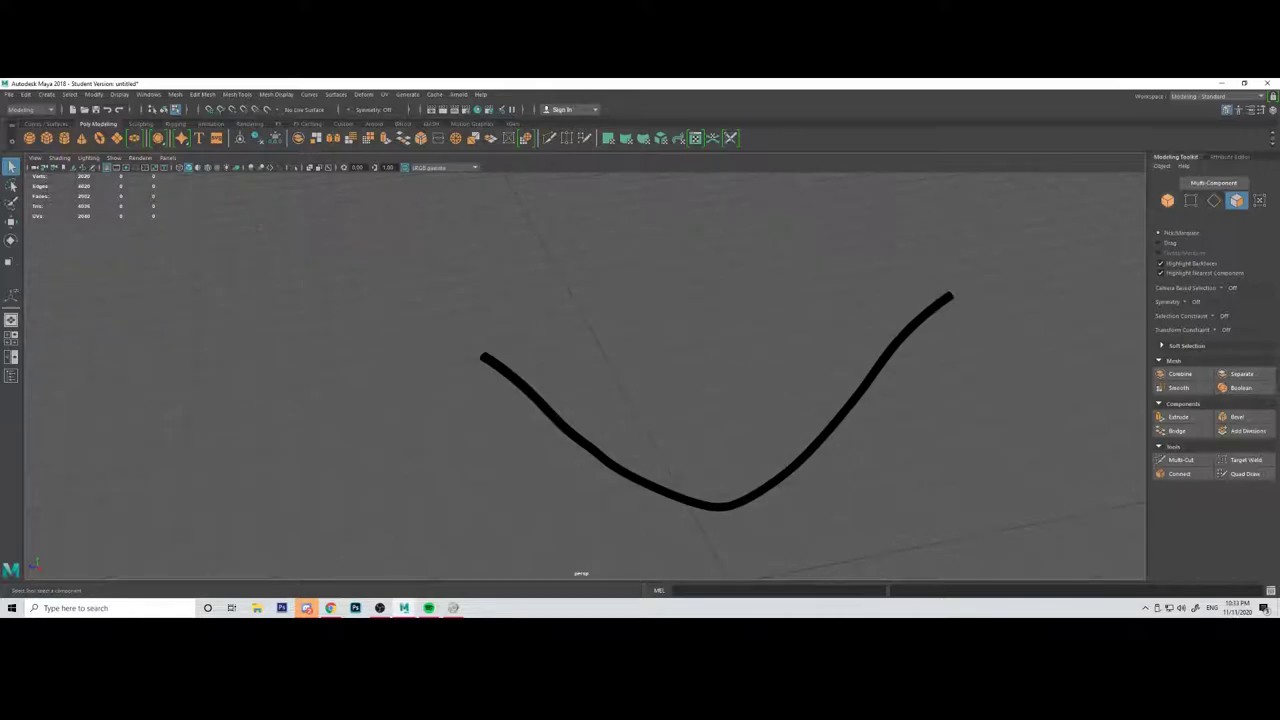
{"action": "left_click", "coordinate": [720, 507]}
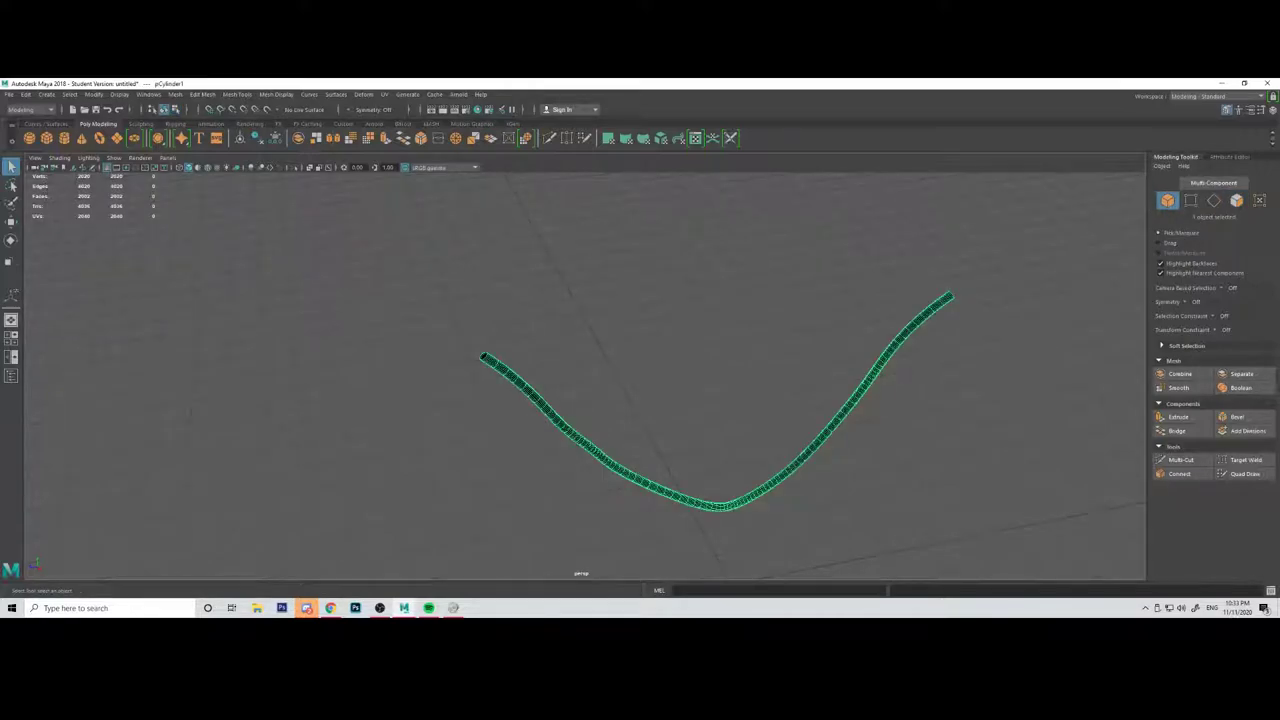
{"action": "key", "text": "ctrl+d"}
{"action": "key", "text": "w"}
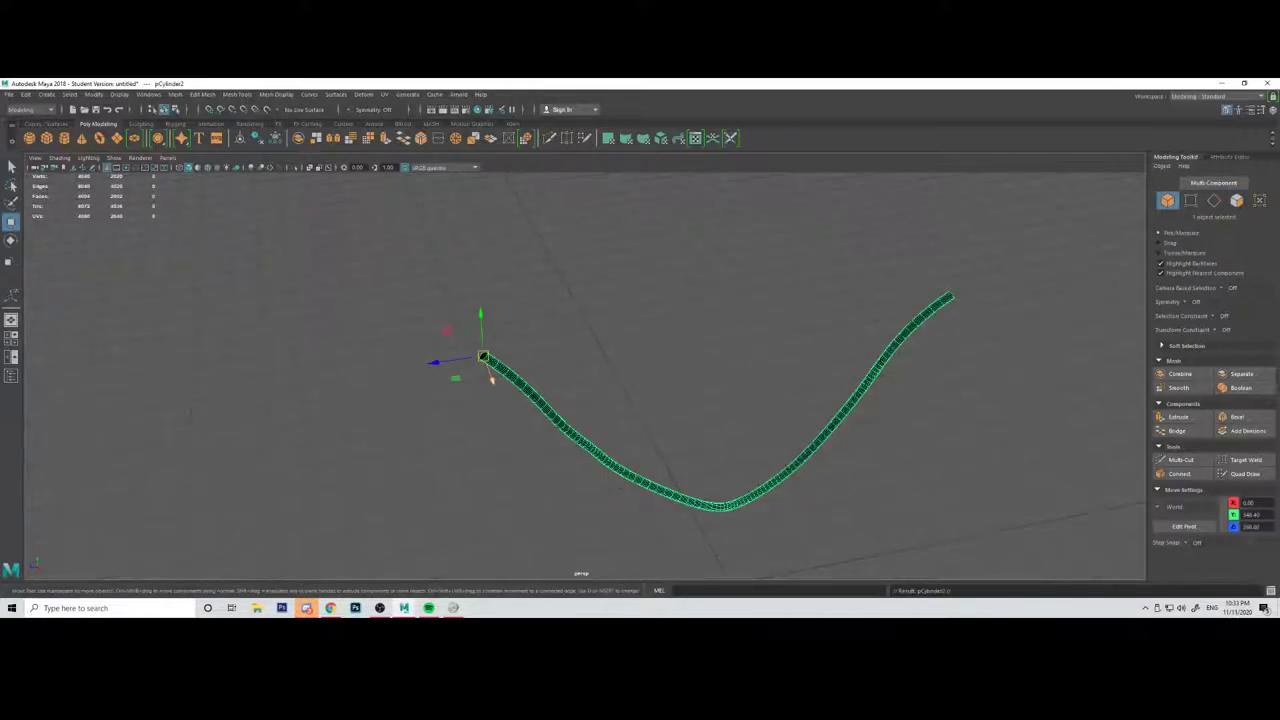
{"action": "left_click_drag", "start_coordinate": [490, 372], "coordinate": [450, 267]}
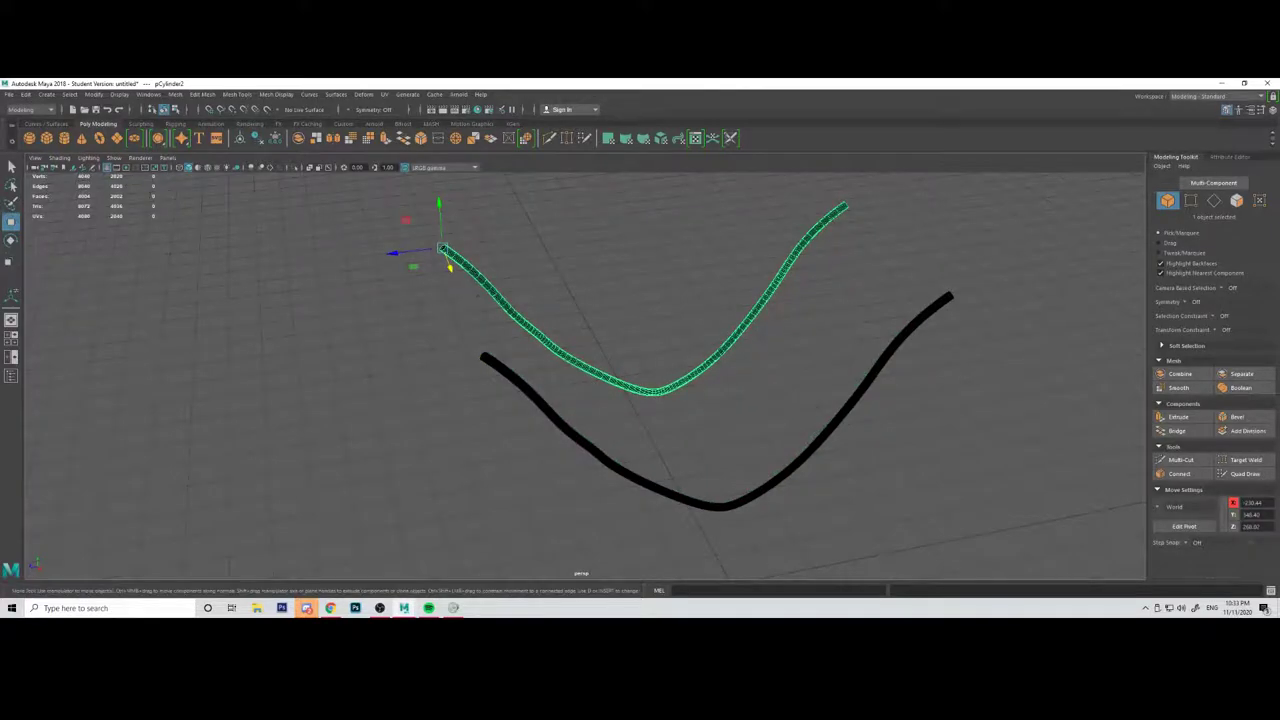
Step: Reverse the normals of all faces on the duplicated tube and return to object mode with nothing selected
{"action": "key", "text": "F11"}
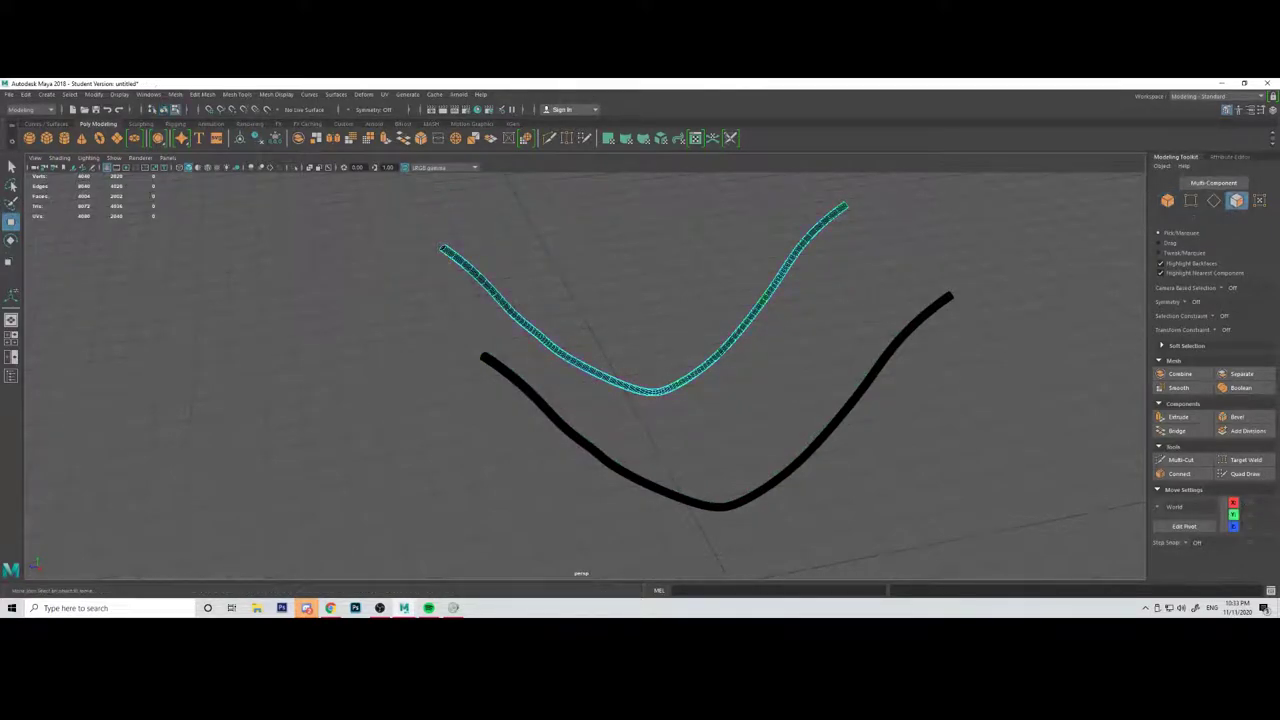
{"action": "left_click_drag", "start_coordinate": [376, 186], "coordinate": [1030, 457]}
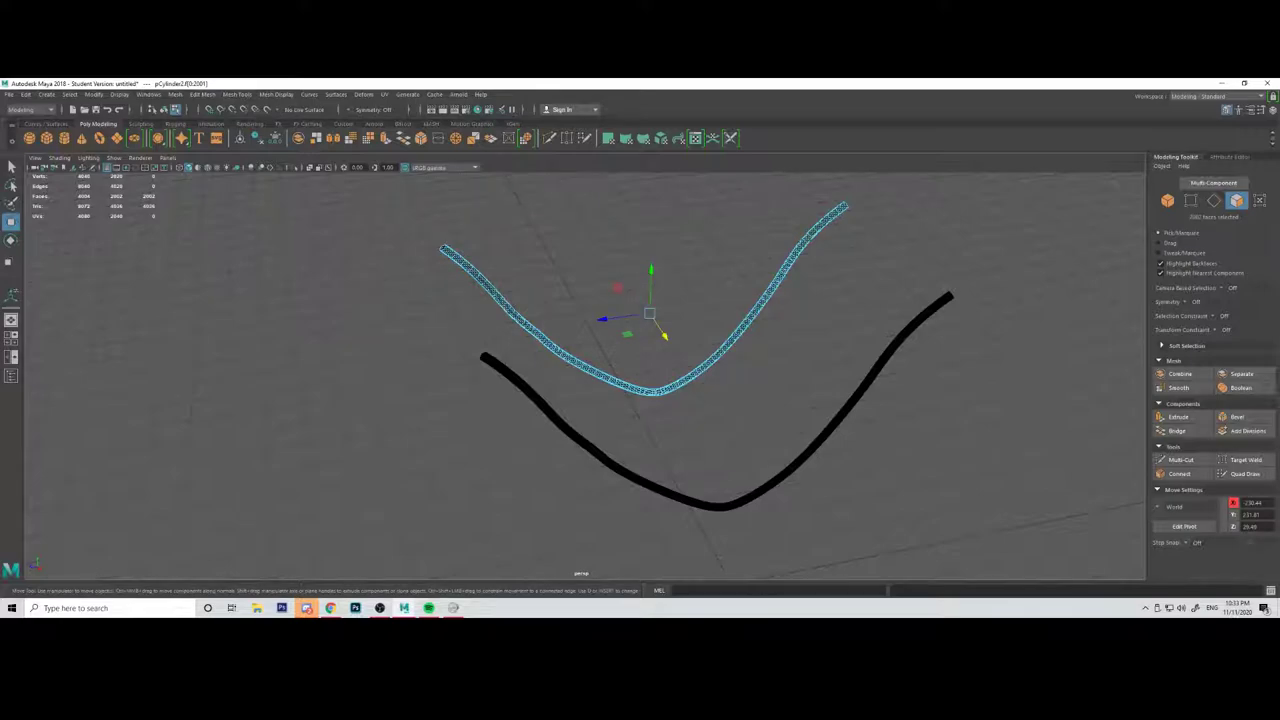
{"action": "left_click", "coordinate": [276, 94]}
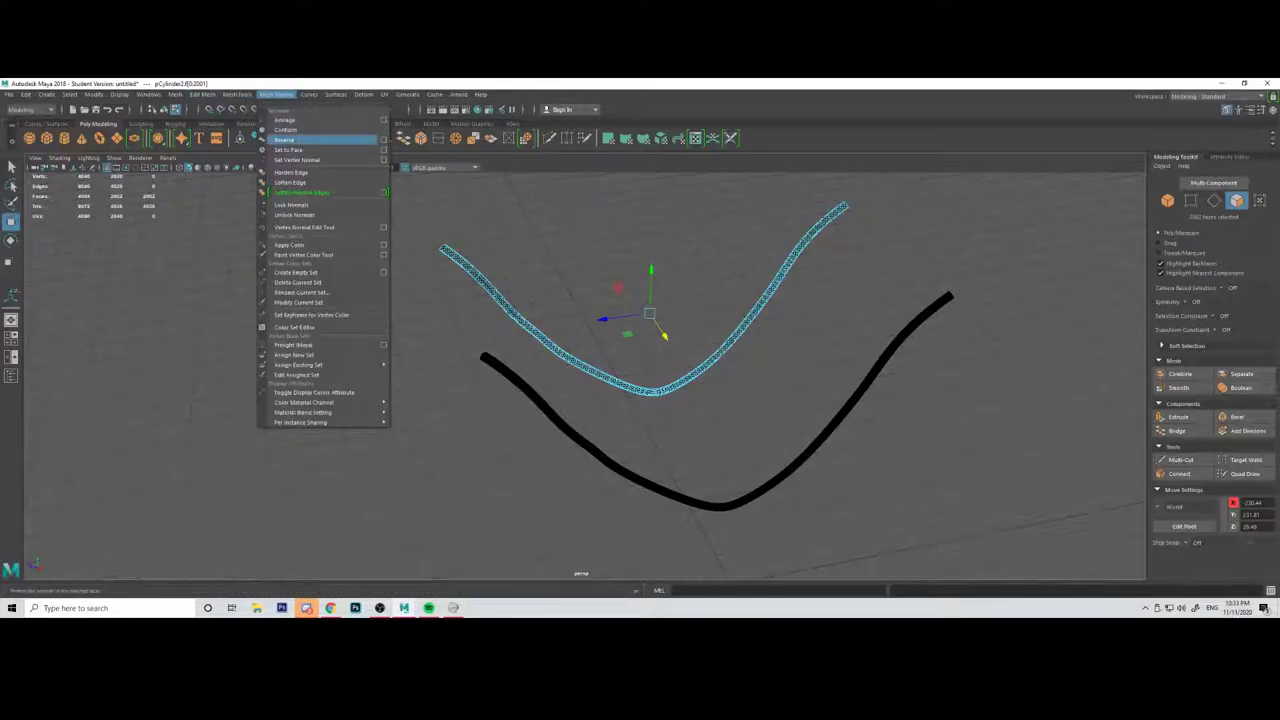
{"action": "left_click", "coordinate": [283, 139]}
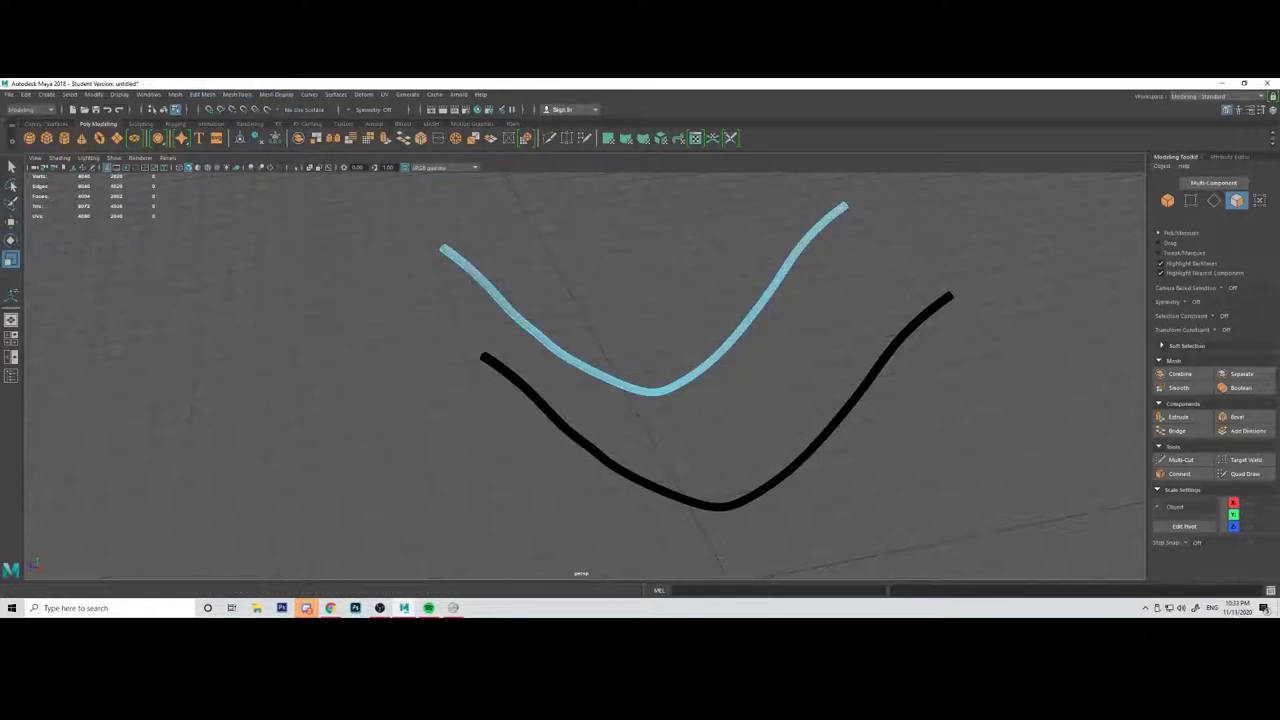
{"action": "left_click", "coordinate": [1167, 201]}
{"action": "left_click", "coordinate": [985, 400]}
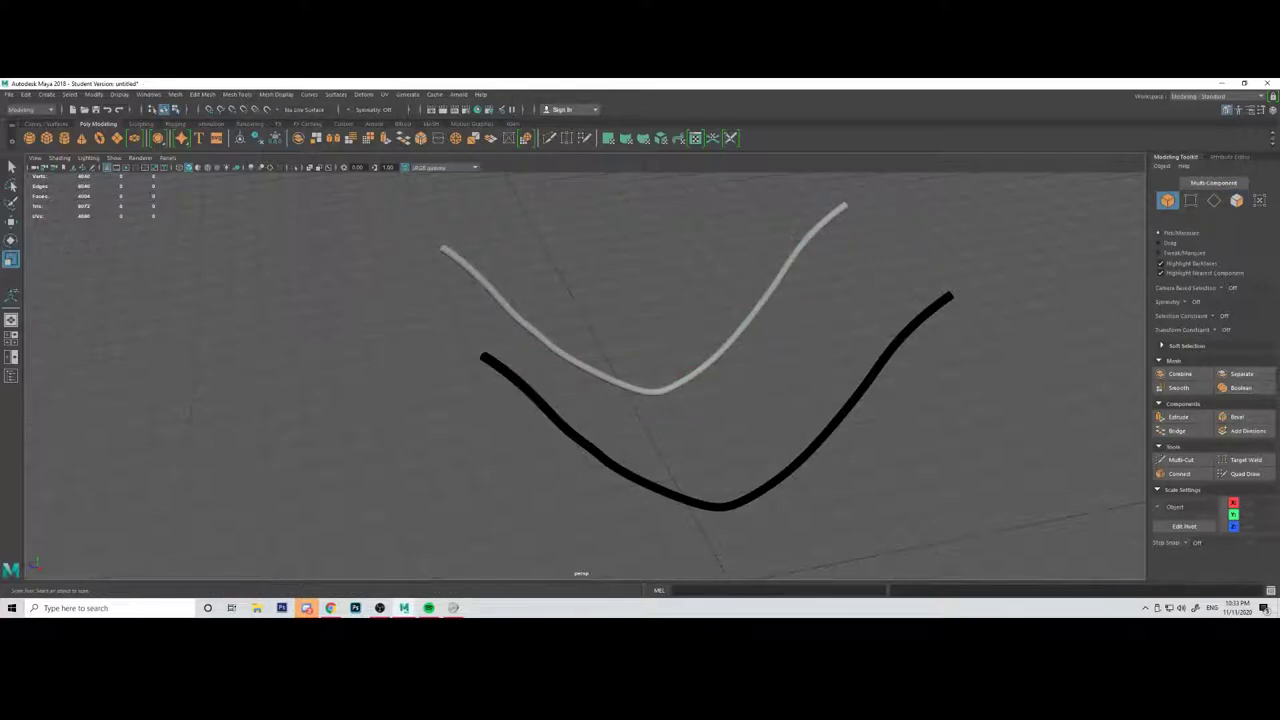
Step: Move the original black tube along positive X, off the guide curve
{"action": "left_click", "coordinate": [852, 404]}
{"action": "key", "text": "w"}
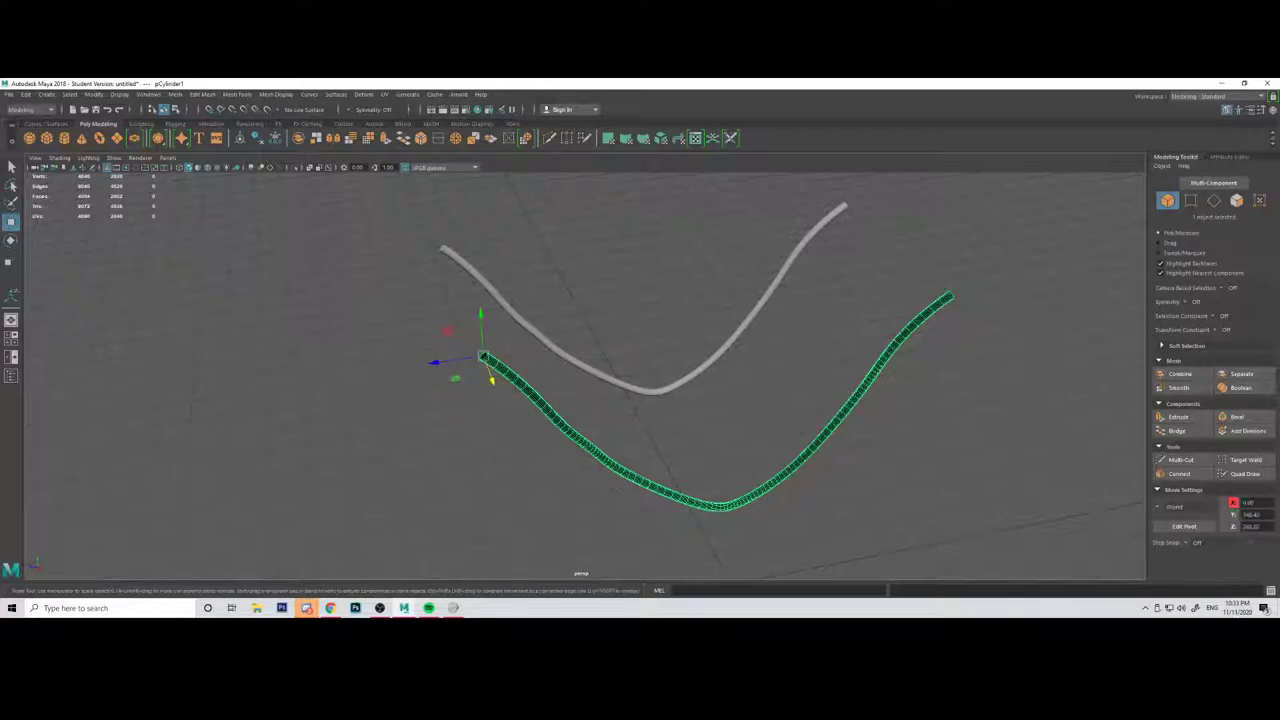
{"action": "left_click_drag", "start_coordinate": [490, 368], "coordinate": [503, 420]}
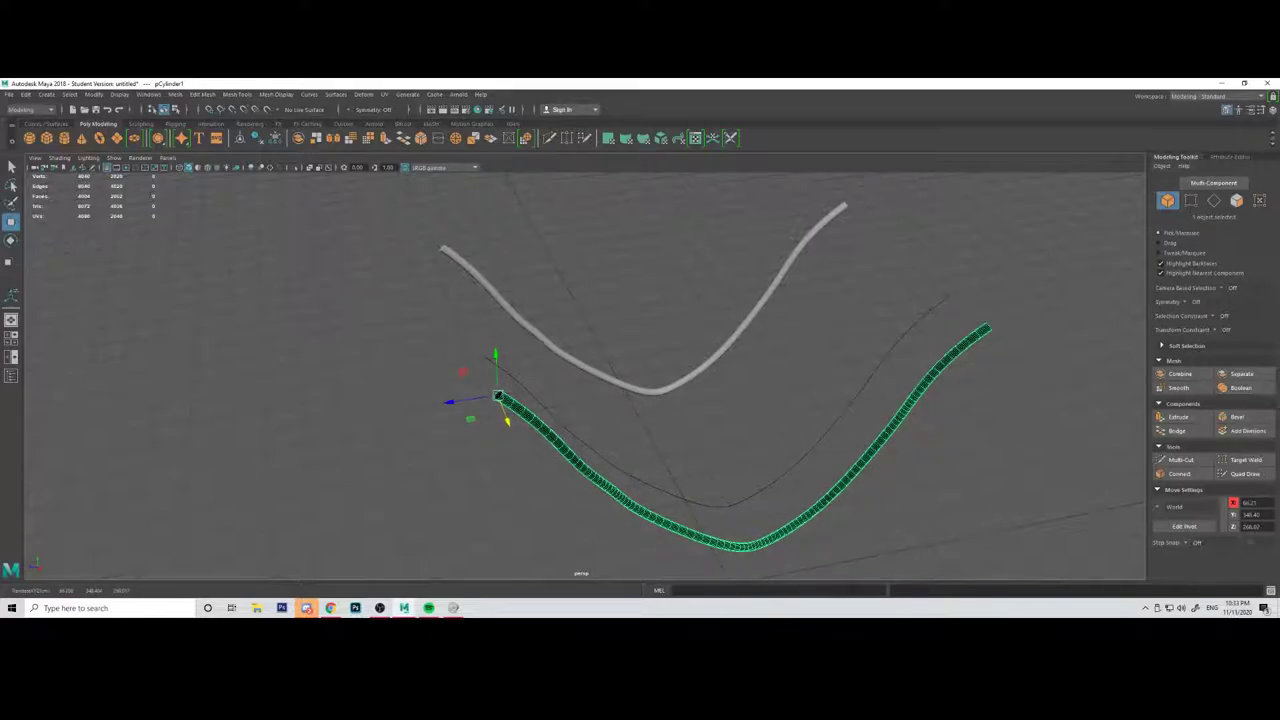
Step: Select the duplicated tube, the guide curve and the original tube in turn to compare them as separate objects
{"action": "left_click", "coordinate": [650, 440]}
{"action": "left_click", "coordinate": [652, 391]}
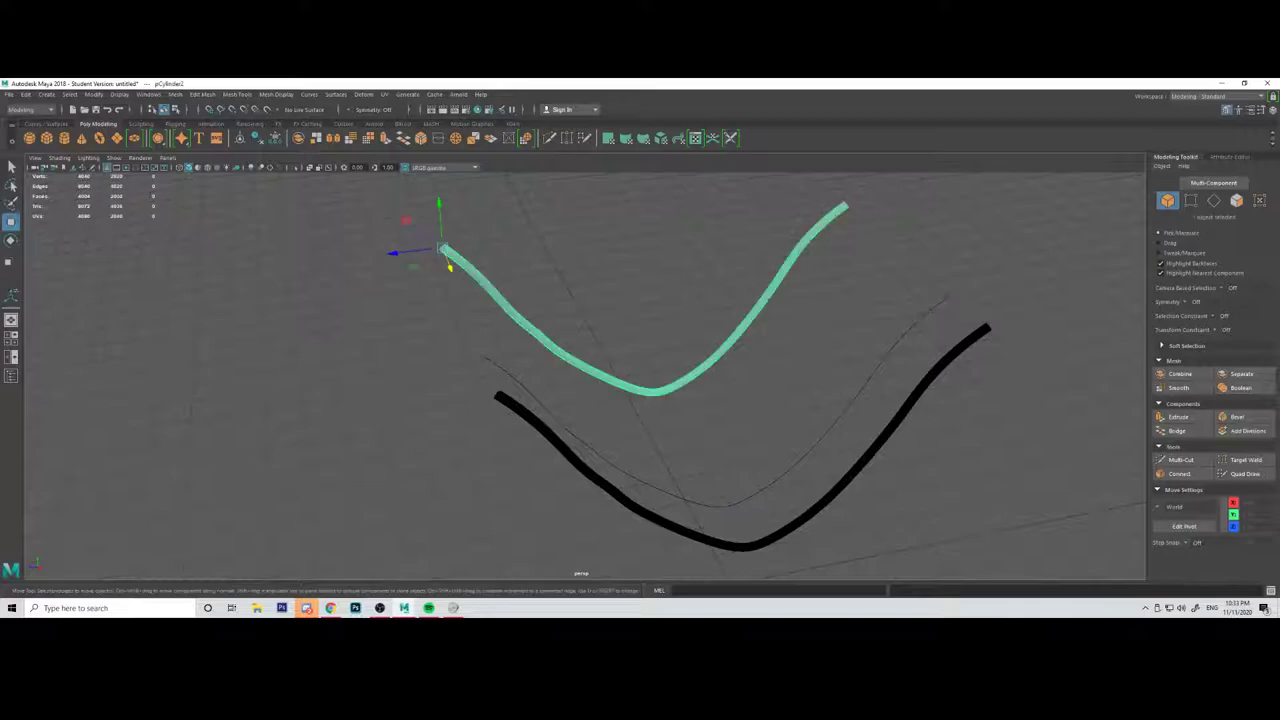
{"action": "left_click", "coordinate": [690, 445]}
{"action": "left_click", "coordinate": [720, 506]}
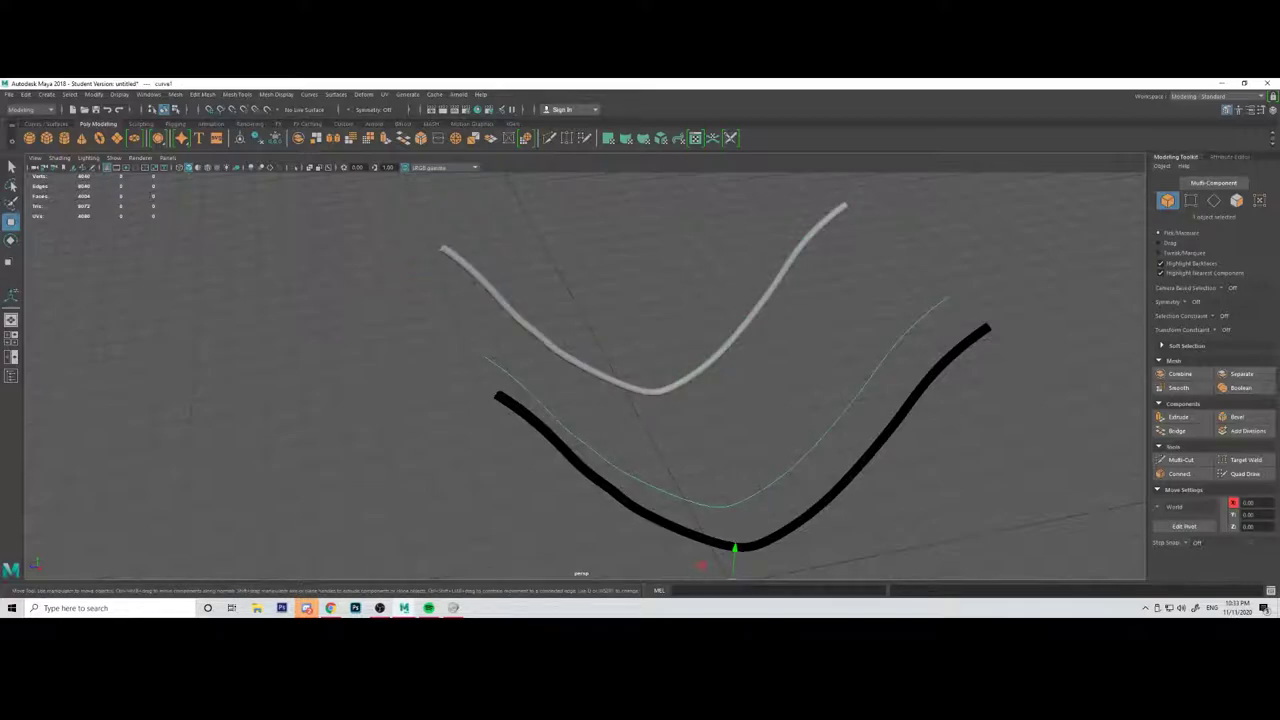
{"action": "left_click", "coordinate": [728, 528]}
{"action": "left_click", "coordinate": [740, 547]}
{"action": "left_click", "coordinate": [735, 460]}
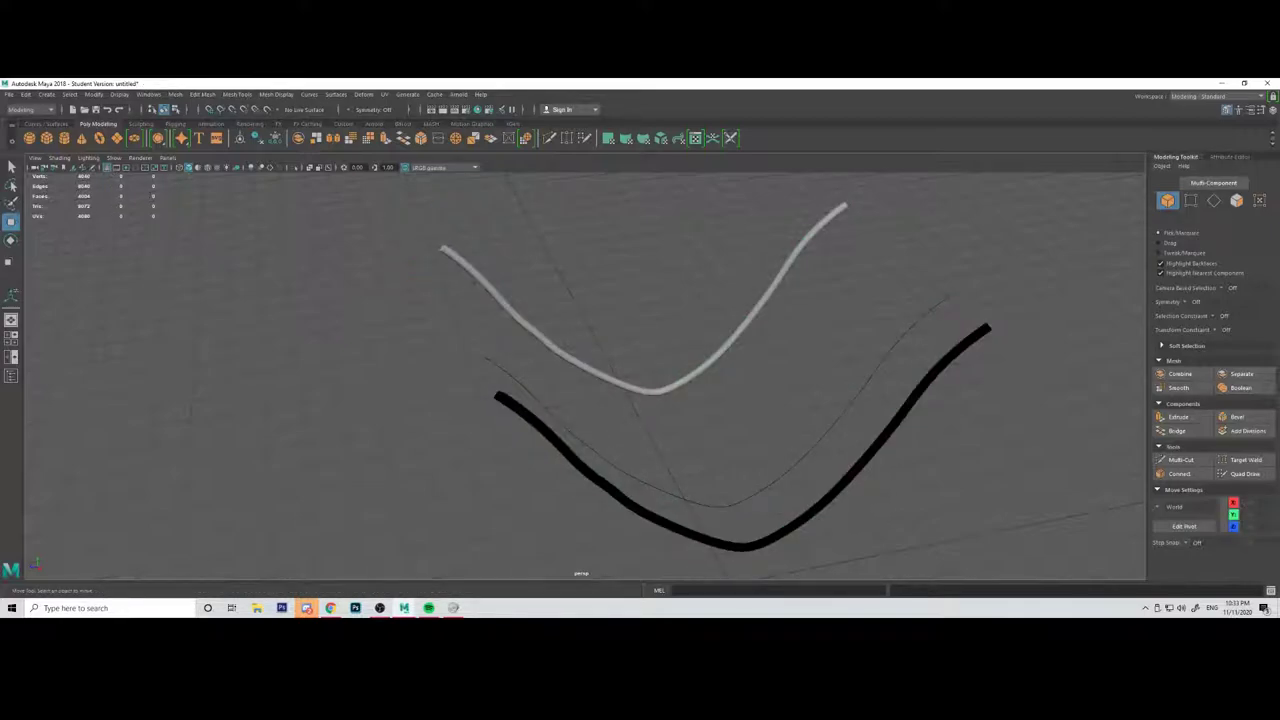
Step: Try deleting the guide curve to test the original tube's dependence on it, and undo the deletion
{"action": "left_click", "coordinate": [722, 506]}
{"action": "key", "text": "Delete"}
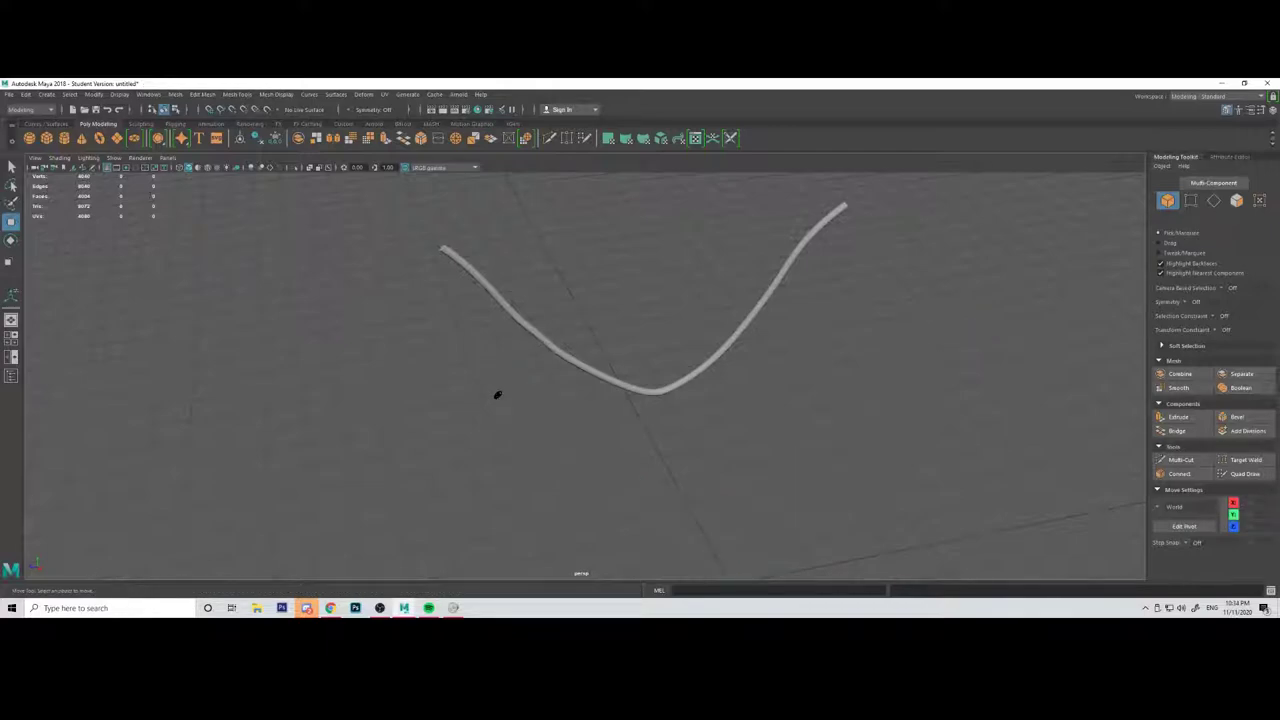
{"action": "key", "text": "ctrl+z"}
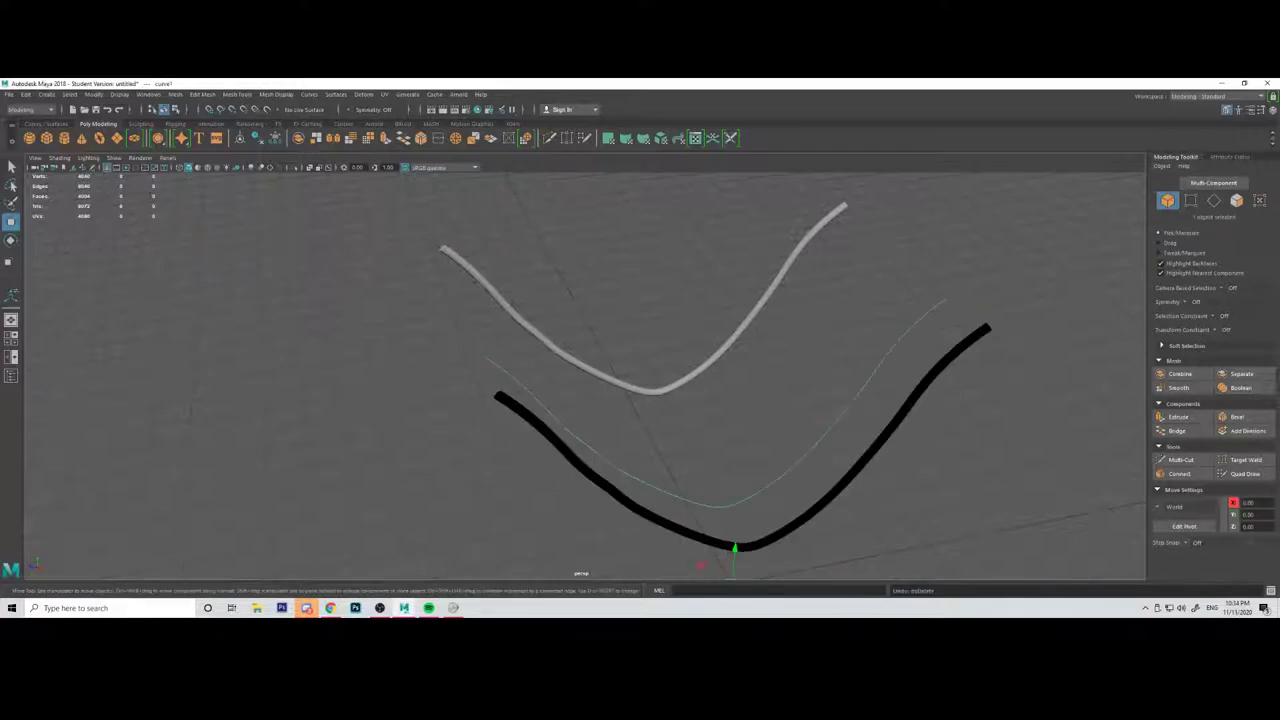
Step: Select the duplicated tube and examine both tubes and the guide curve from lower viewing angles
{"action": "left_click", "coordinate": [450, 262]}
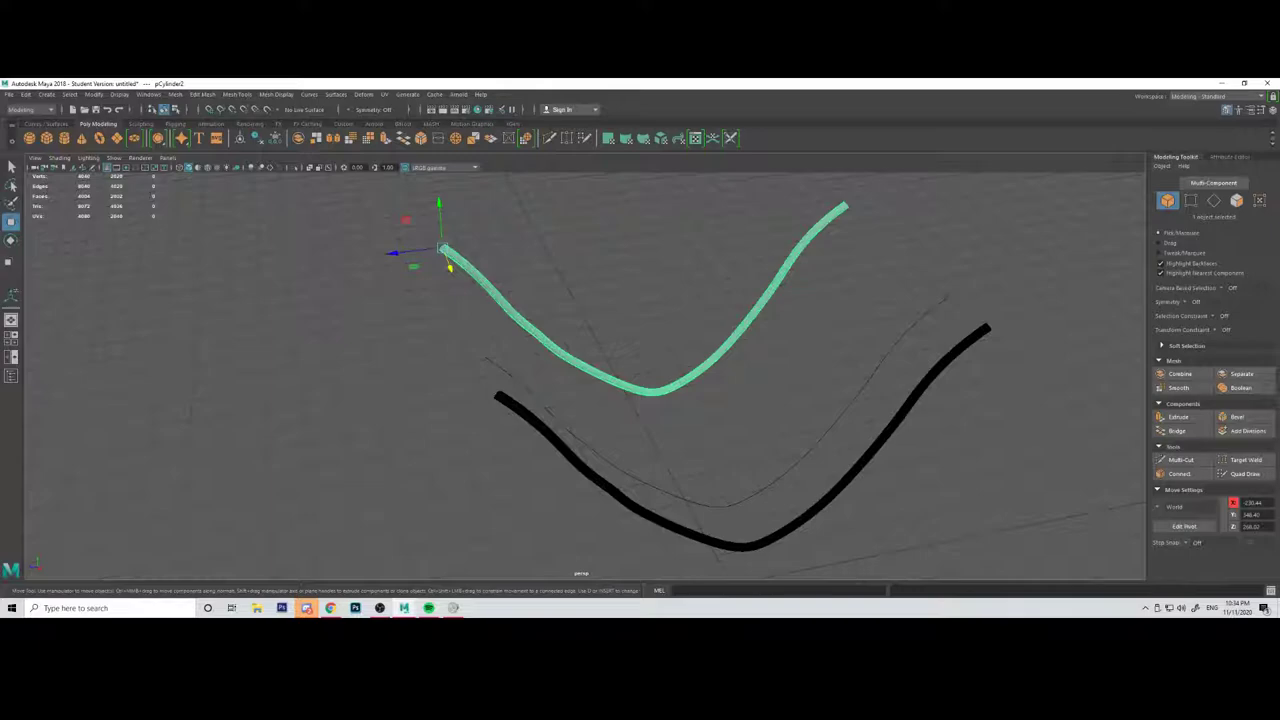
{"action": "left_click_drag", "start_coordinate": [690, 390], "coordinate": [698, 328], "text": "alt"}
{"action": "scroll", "coordinate": [625, 365], "scroll_direction": "down", "scroll_amount": 4}
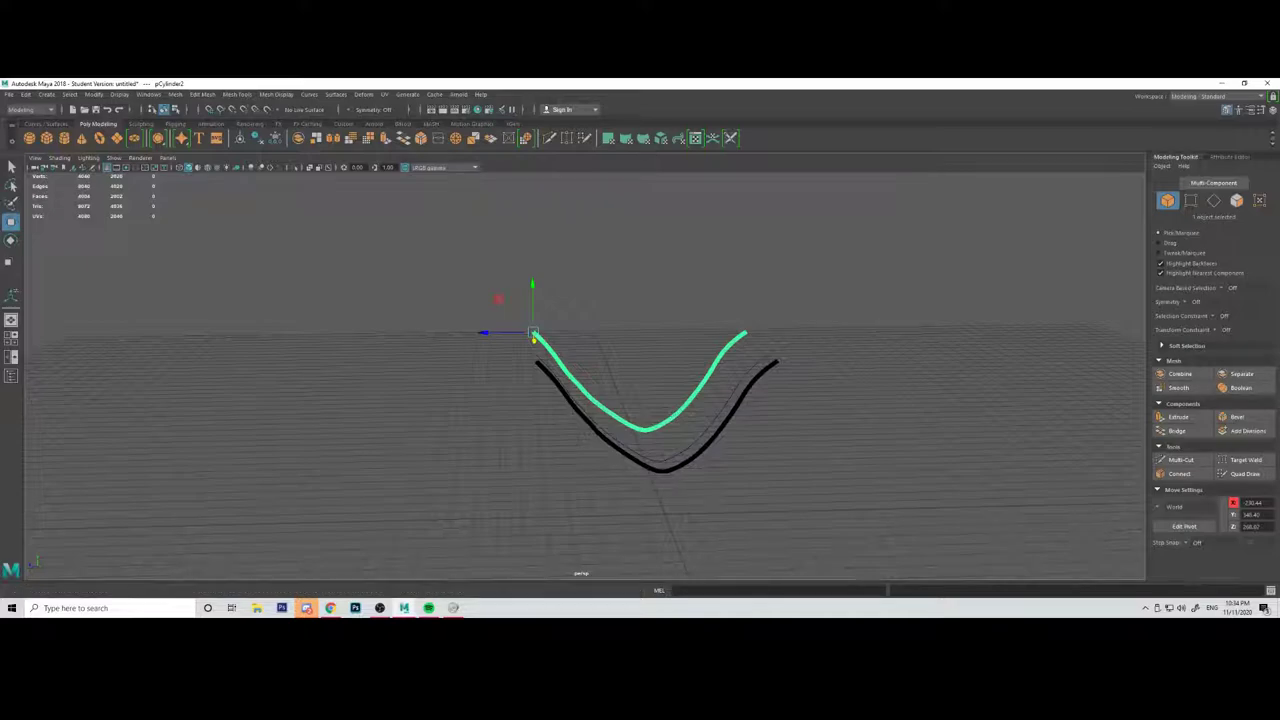
{"action": "mouse_move", "coordinate": [830, 320]}
{"action": "left_mouse_down", "text": "alt"}
{"action": "mouse_move", "coordinate": [480, 326]}
{"action": "mouse_move", "coordinate": [688, 312]}
{"action": "mouse_move", "coordinate": [808, 322]}
{"action": "left_mouse_up", "text": "alt"}
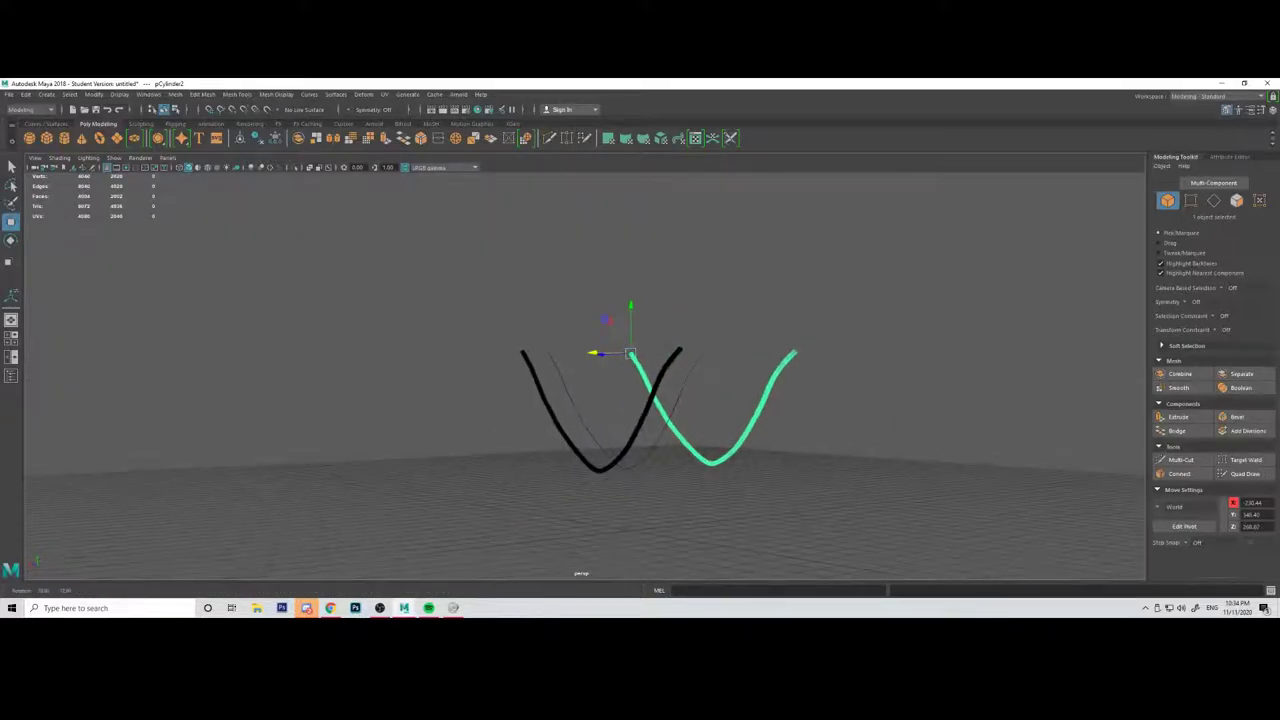